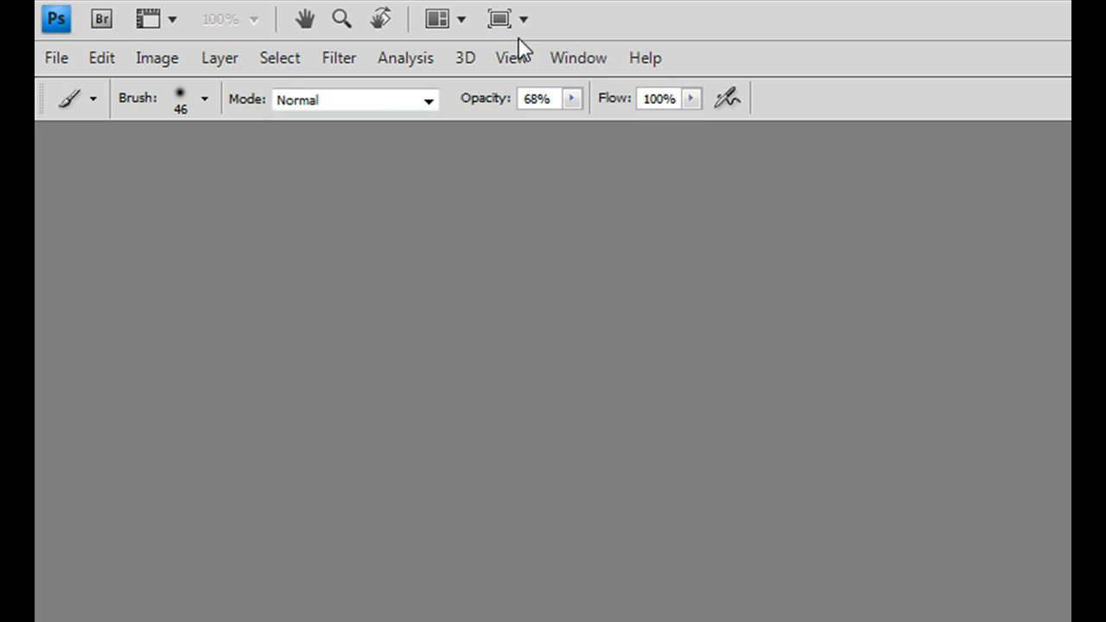
# Create a new document titled with a first name, 350 pixels wide and 250 pixels high
pyautogui.click(58, 54)
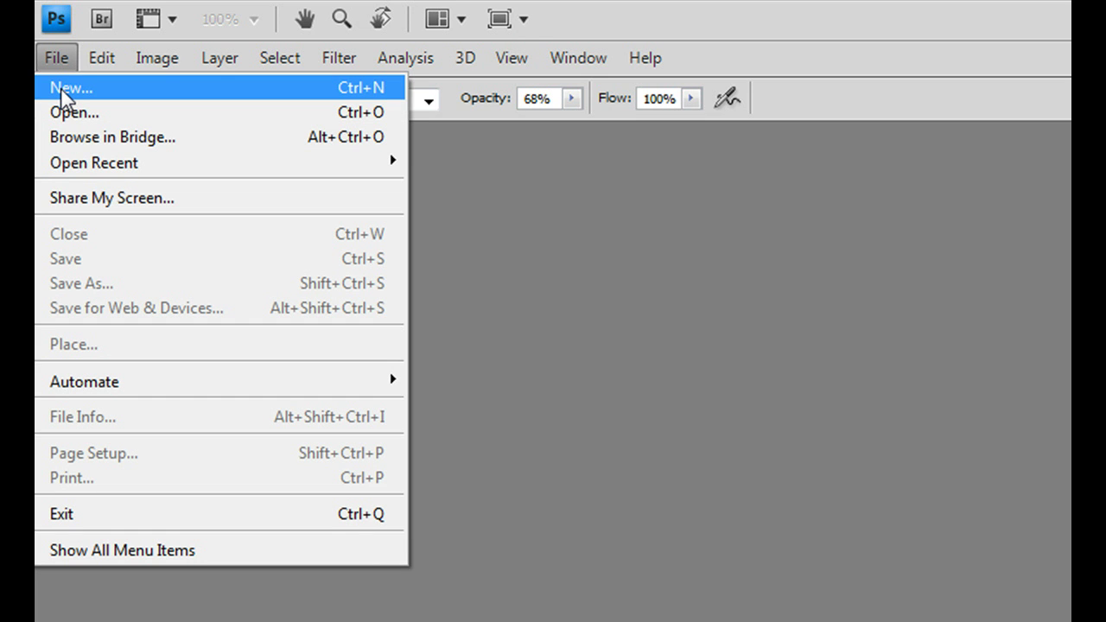
pyautogui.click(62, 87)
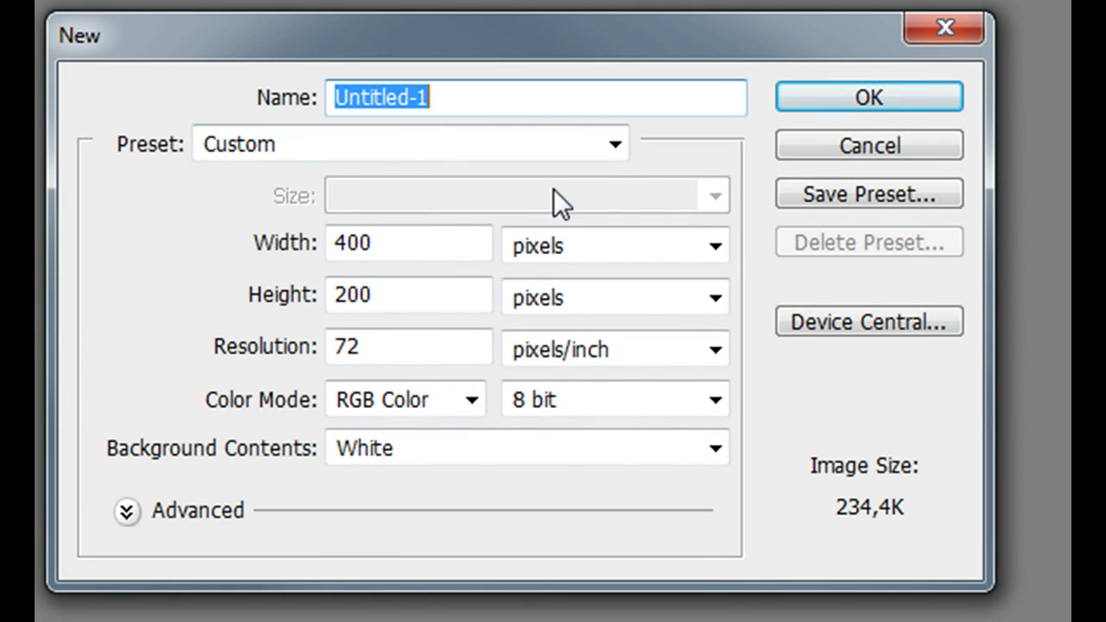
pyautogui.click(703, 442)
pyautogui.hotkey('ctrl', 'a')
pyautogui.write('stephanie')
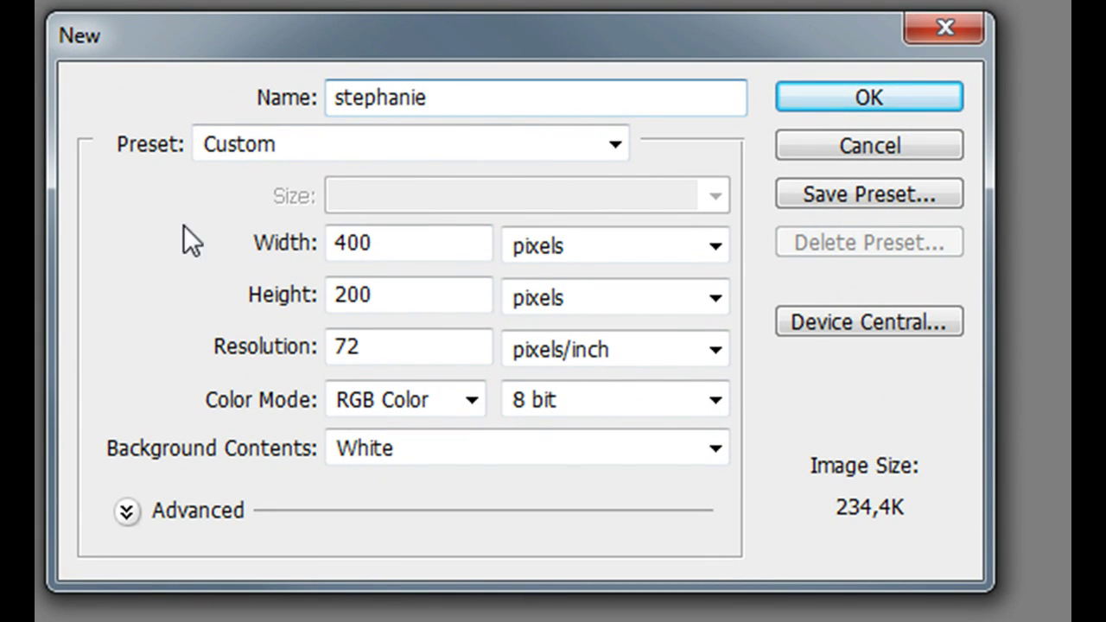
pyautogui.press('Tab')
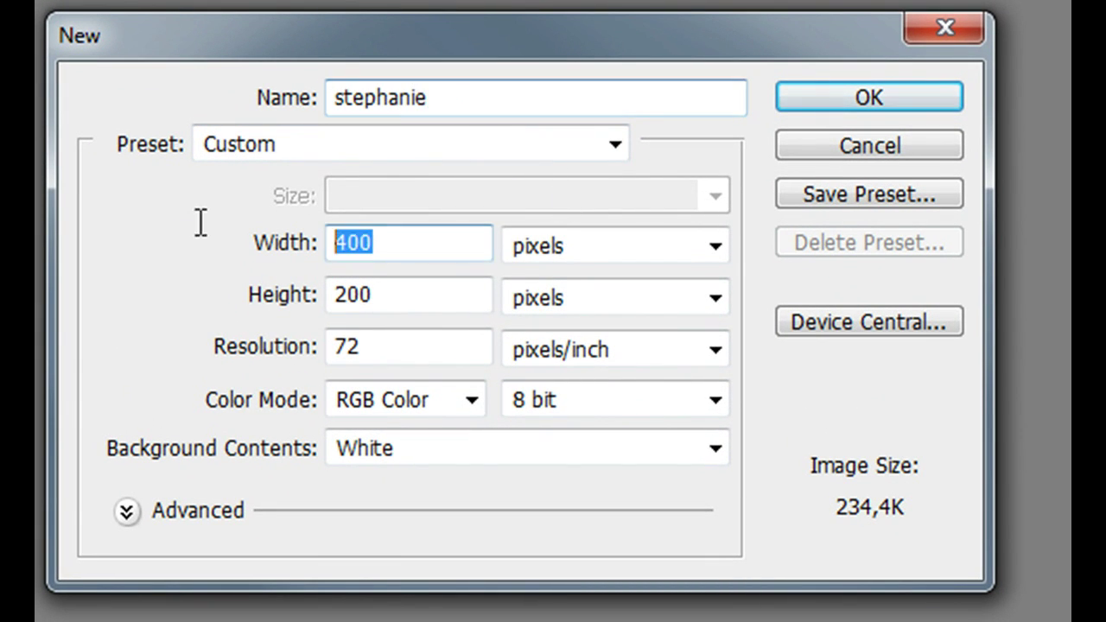
pyautogui.write('350')
pyautogui.press('Tab')
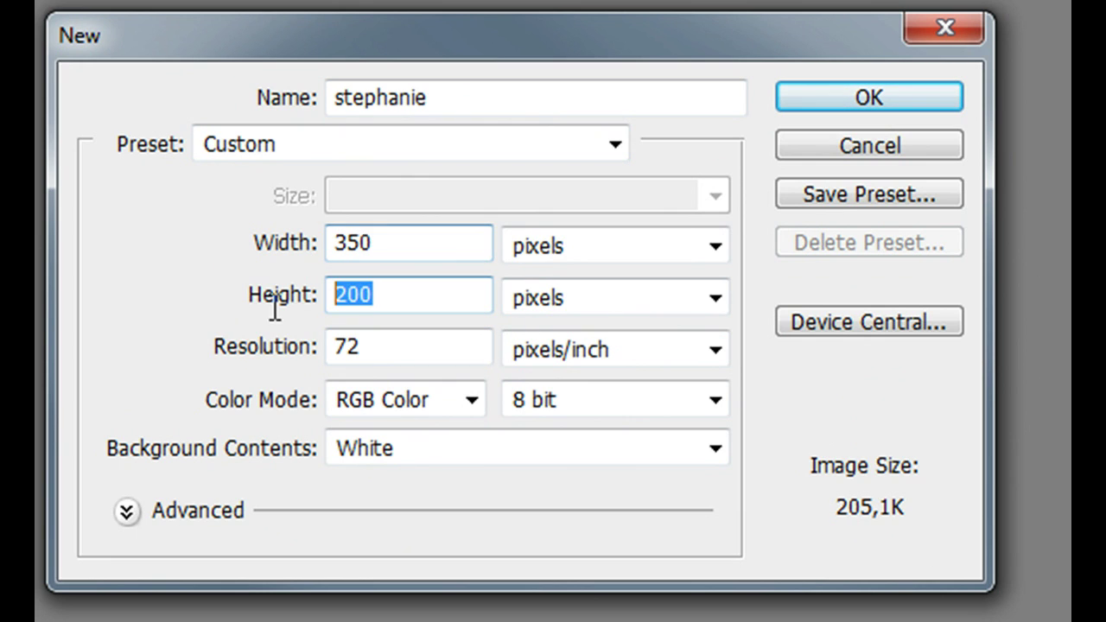
pyautogui.write('250')
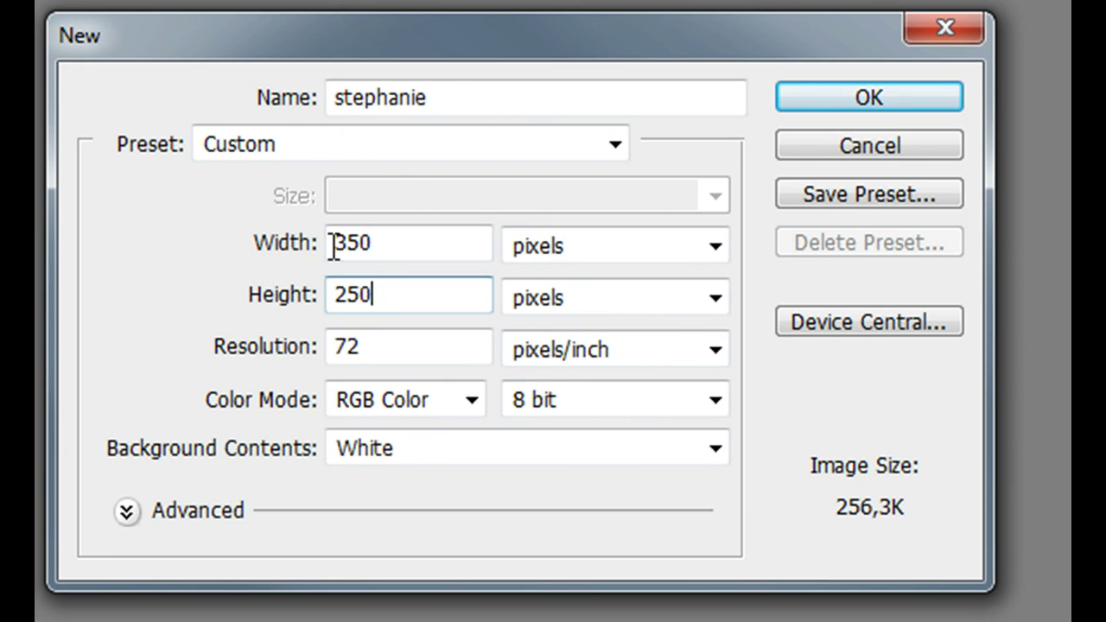
pyautogui.click(940, 97)
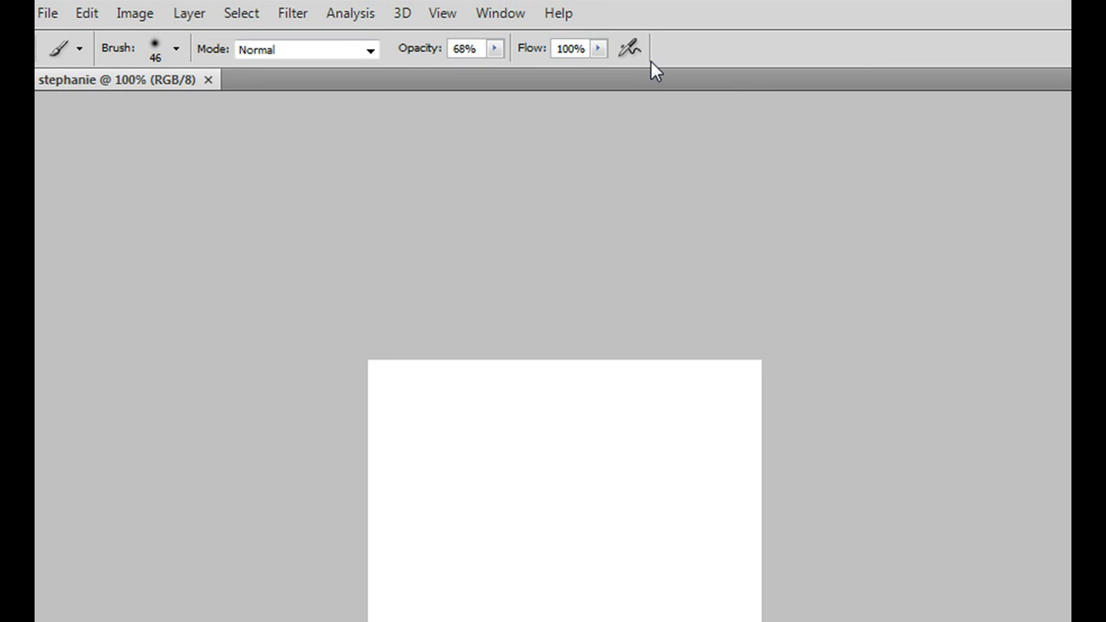
# Show the Tools, Layers and History panels in the workspace
pyautogui.click(521, 13)
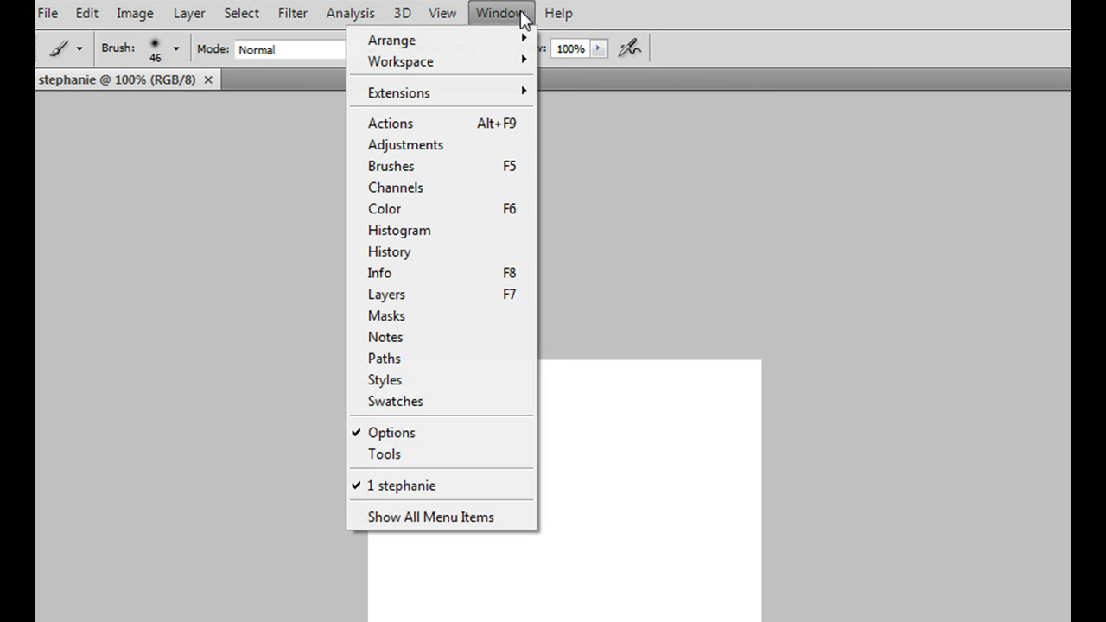
pyautogui.click(460, 454)
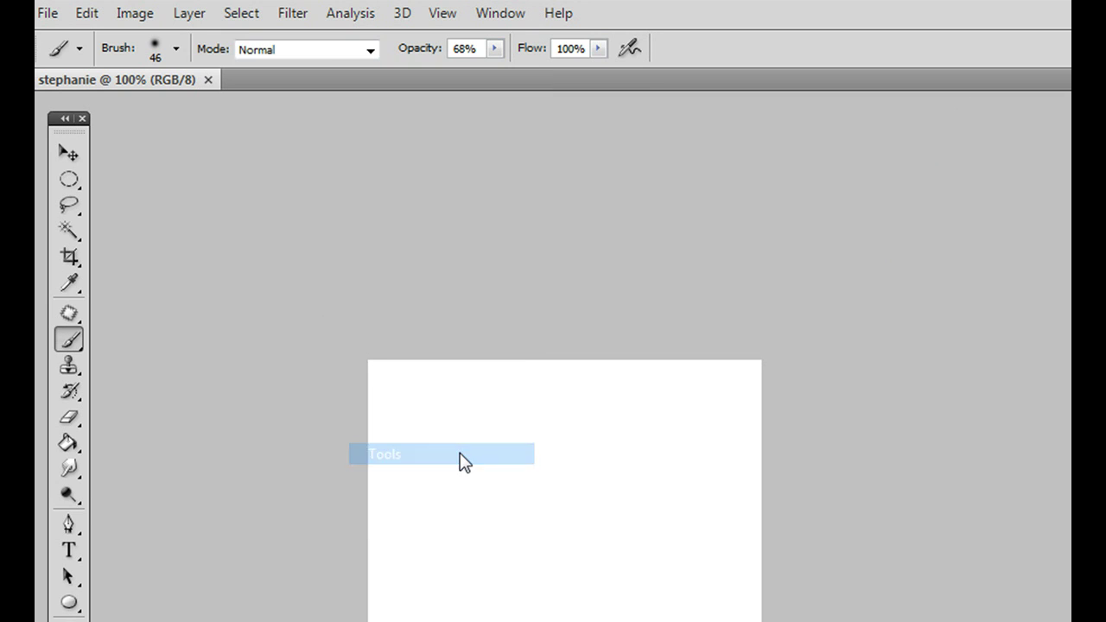
pyautogui.click(515, 12)
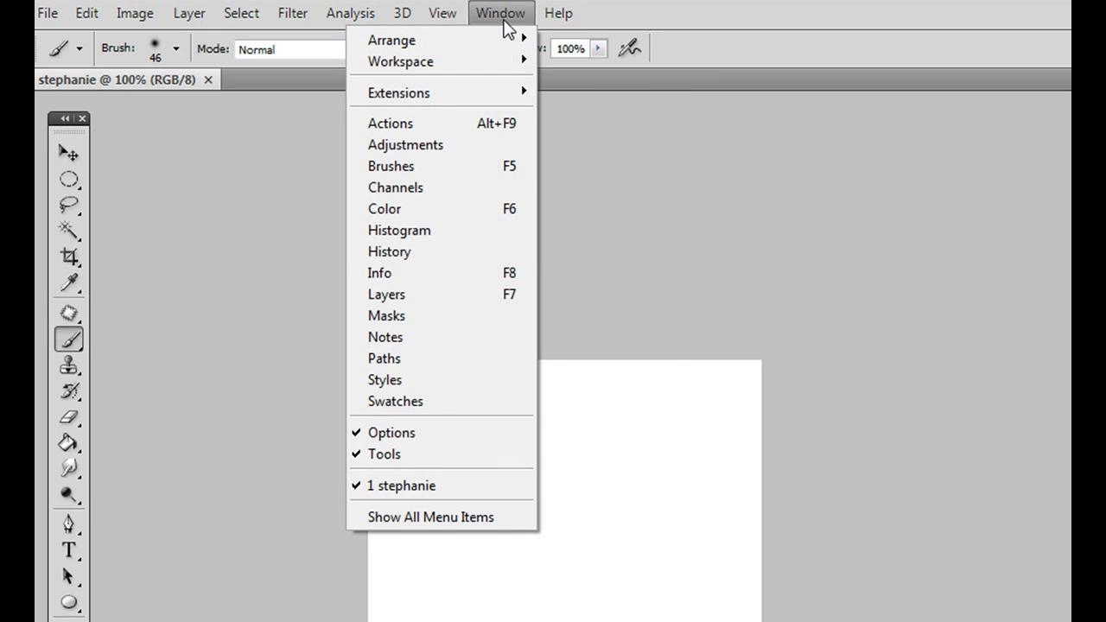
pyautogui.click(497, 297)
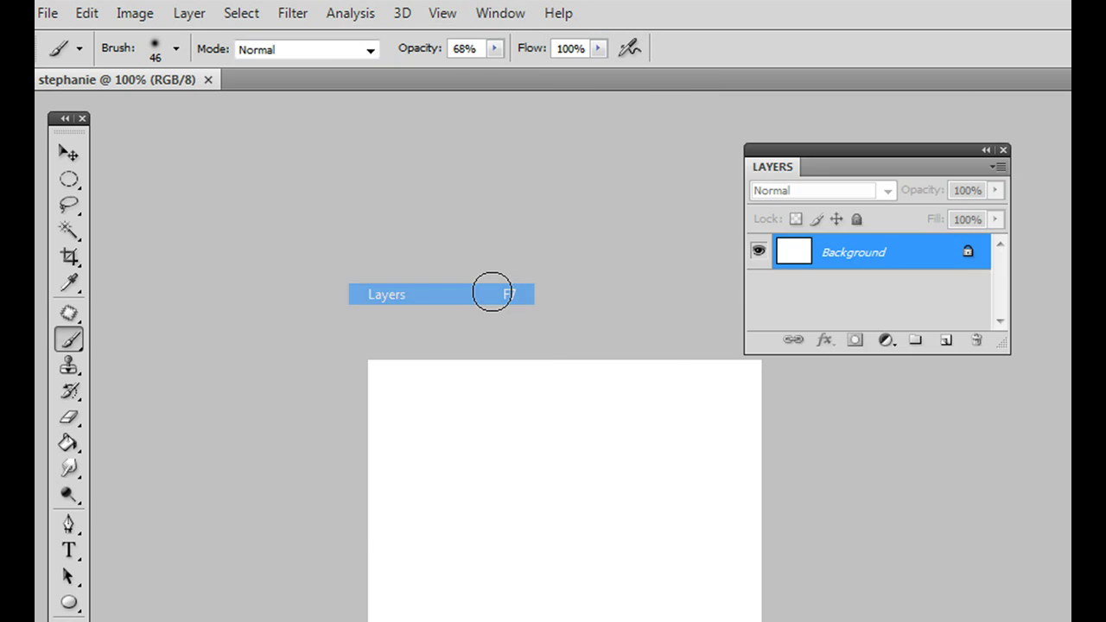
pyautogui.click(518, 14)
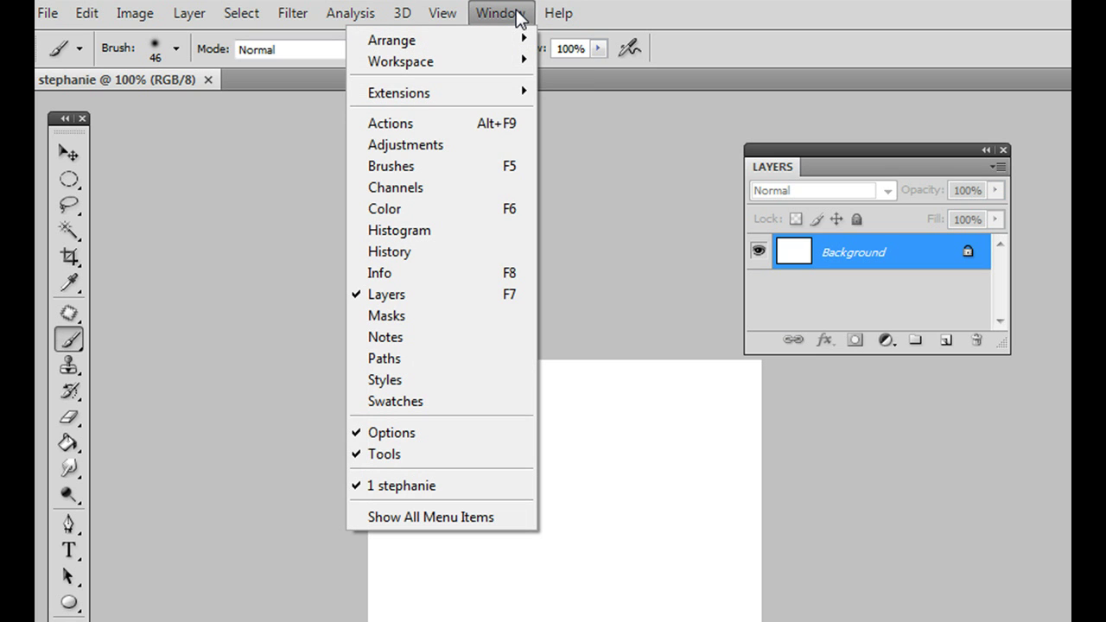
pyautogui.click(458, 254)
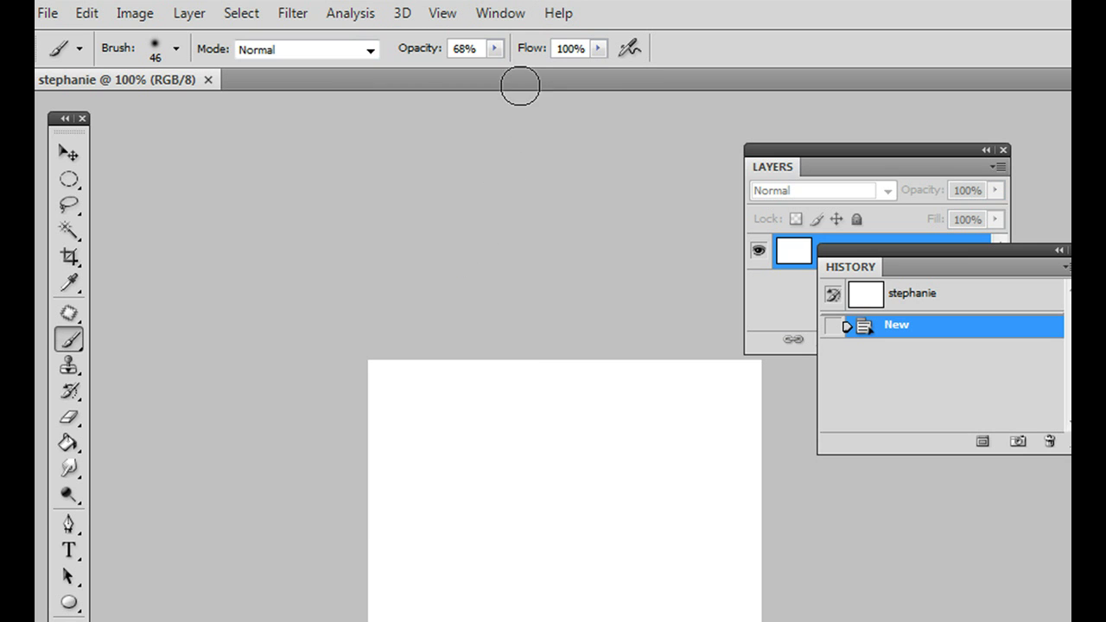
# Reveal the full list of available panels and show the Navigator
pyautogui.click(501, 15)
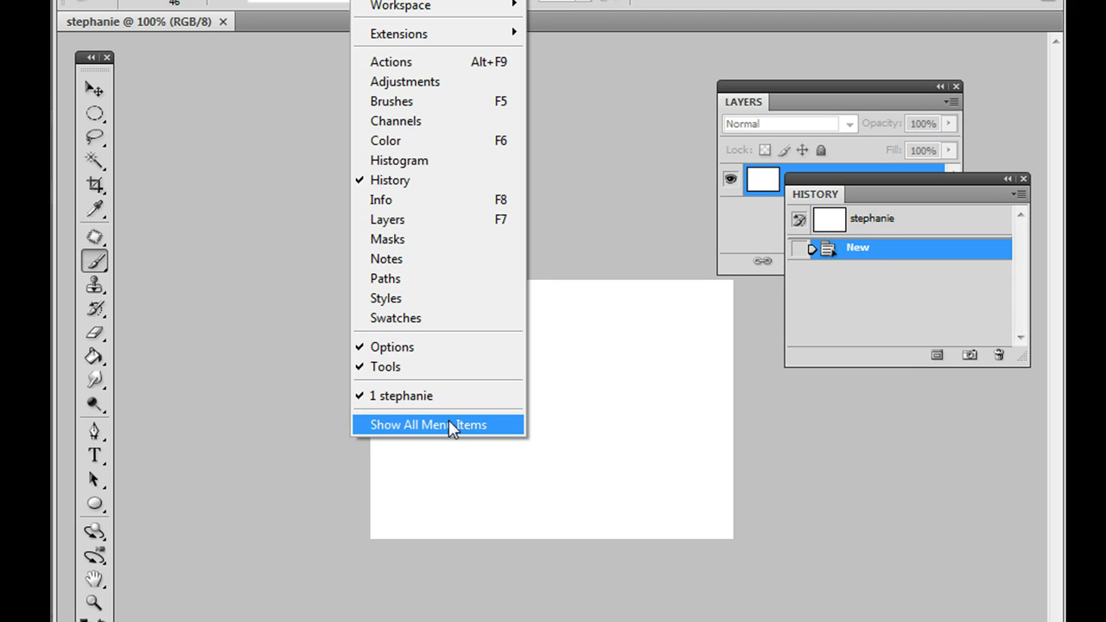
pyautogui.click(450, 427)
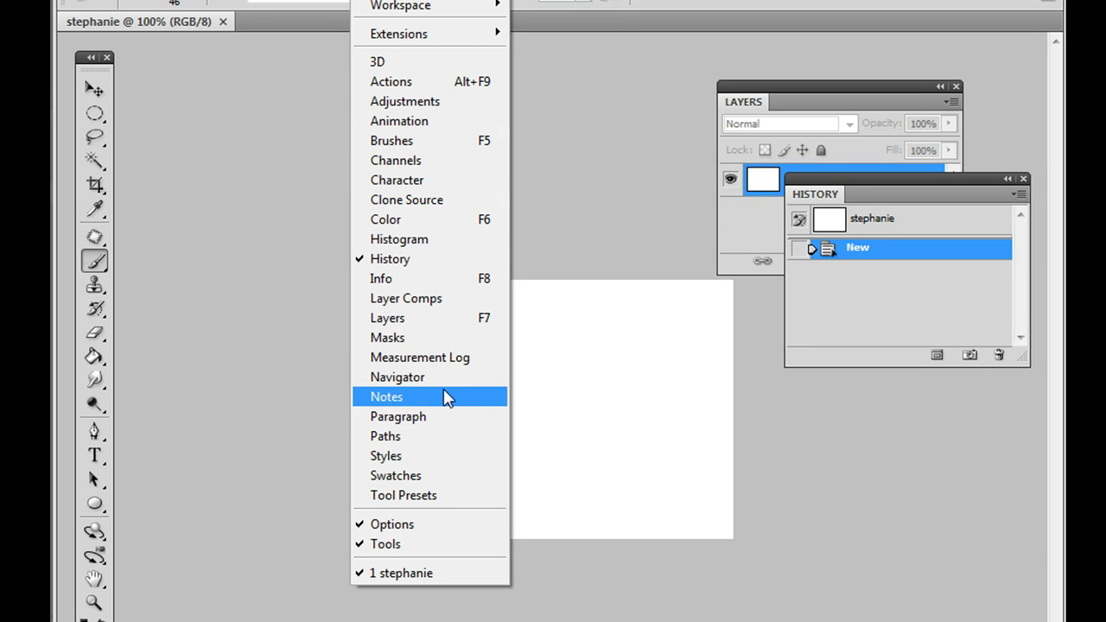
pyautogui.click(398, 377)
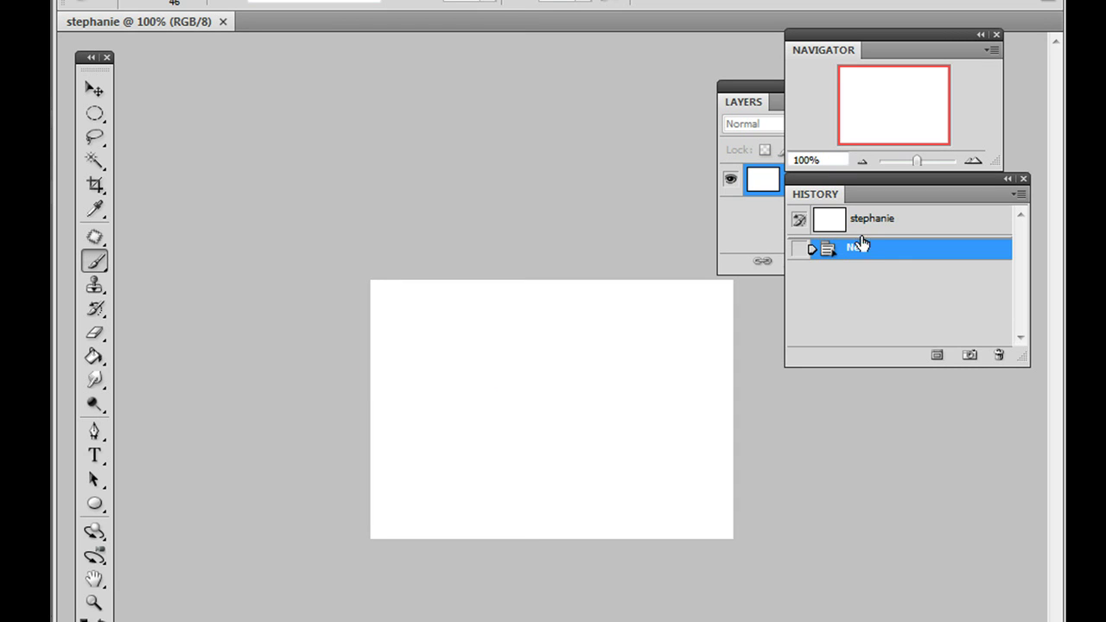
# Group the Layers and History panels beneath the Navigator and stretch the group taller
pyautogui.moveTo(751, 100); pyautogui.dragTo(810, 415)
pyautogui.moveTo(828, 197); pyautogui.dragTo(899, 198)
pyautogui.click(804, 424)
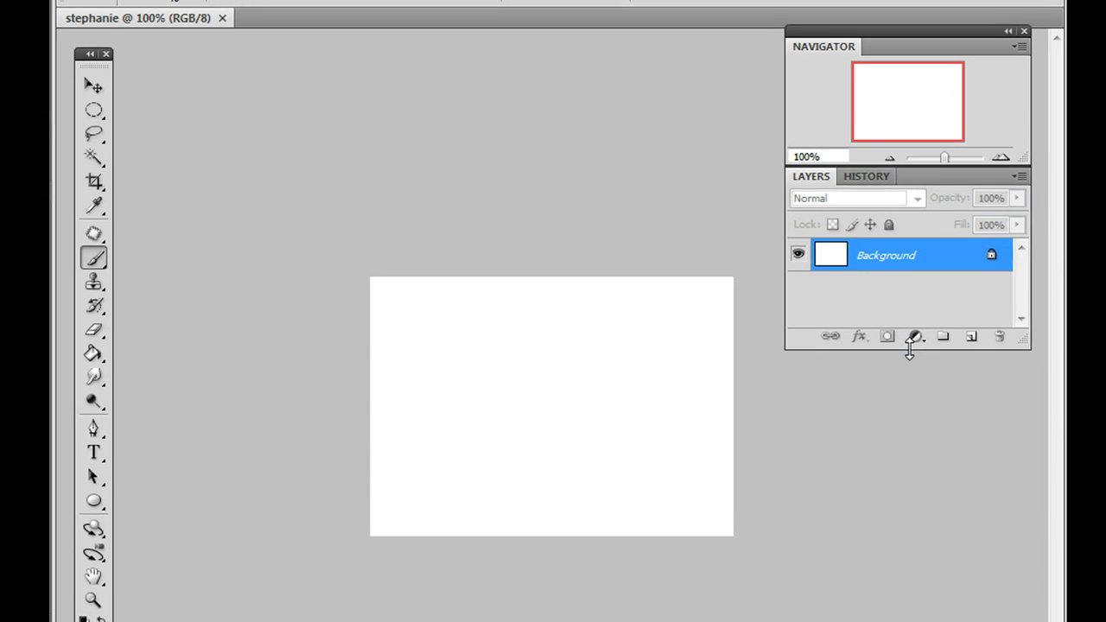
pyautogui.moveTo(909, 353); pyautogui.dragTo(905, 519)
pyautogui.moveTo(897, 434); pyautogui.dragTo(888, 581)
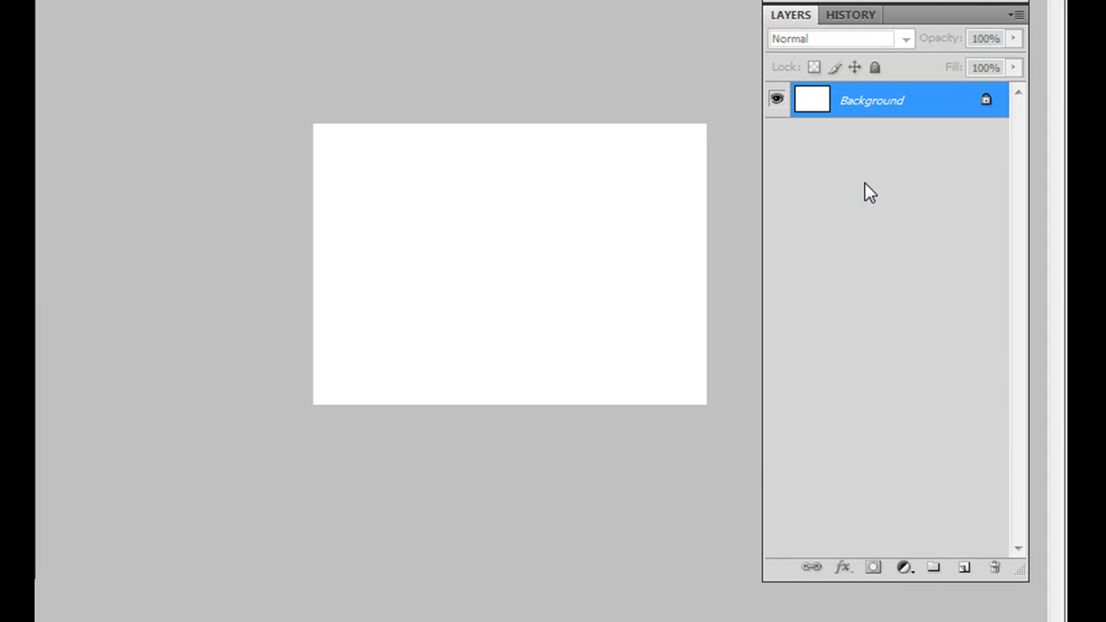
# Add a new empty layer above the background and duplicate it
pyautogui.click(964, 568)
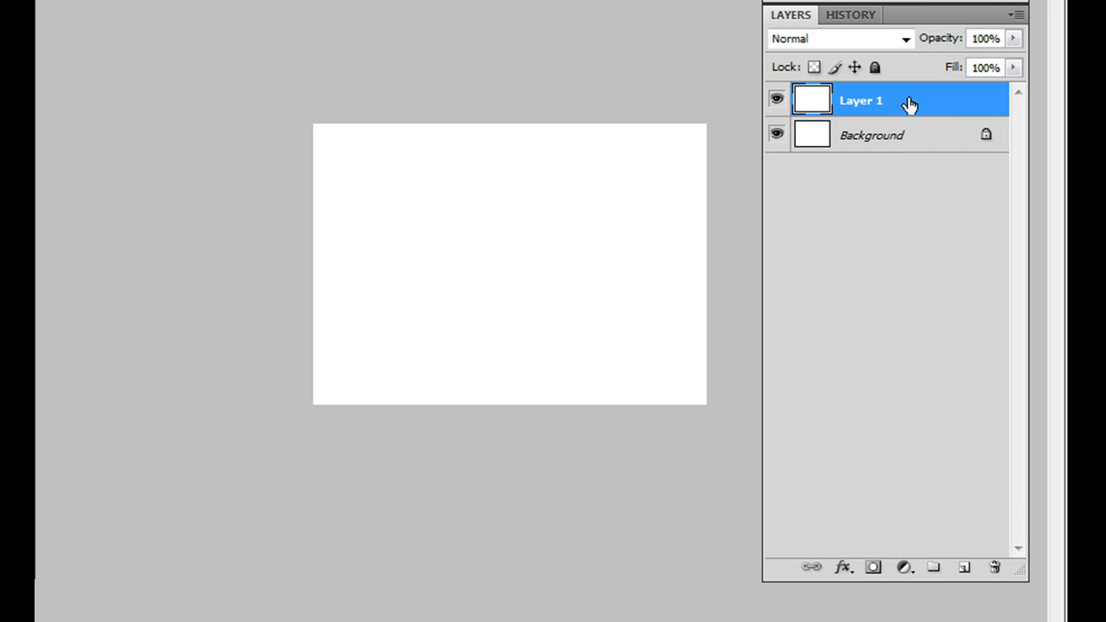
pyautogui.moveTo(909, 103); pyautogui.dragTo(966, 571)
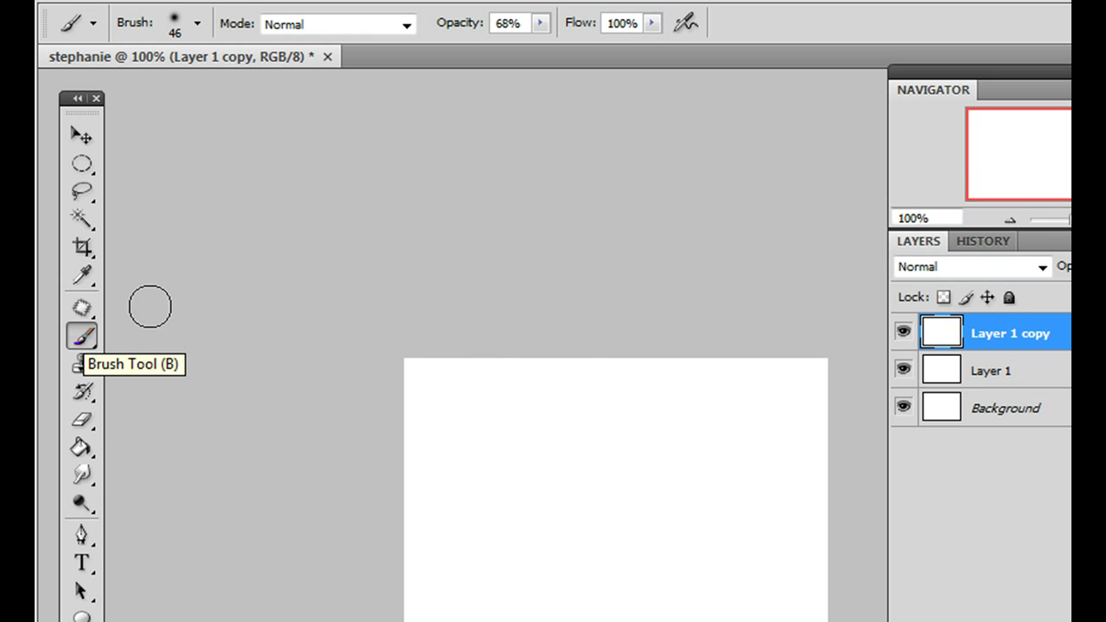
# Try the hard 16-pixel brush tip and switch to the Soft Mechanical 24 pixels tip
pyautogui.click(197, 23)
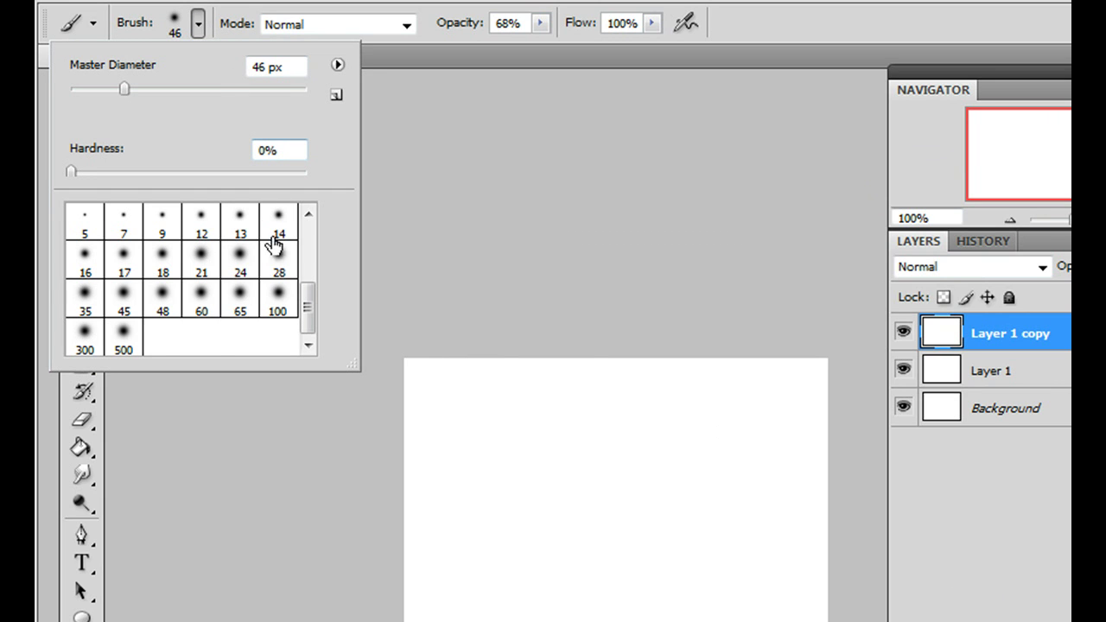
pyautogui.moveTo(309, 293); pyautogui.dragTo(310, 180)
pyautogui.click(249, 258)
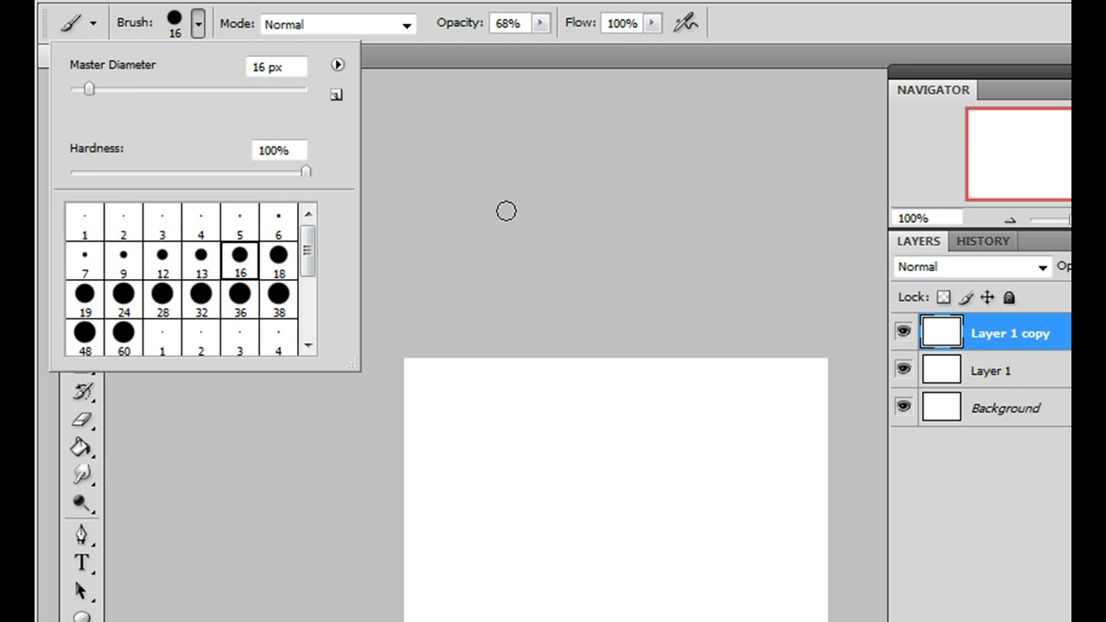
pyautogui.moveTo(311, 230); pyautogui.dragTo(307, 309)
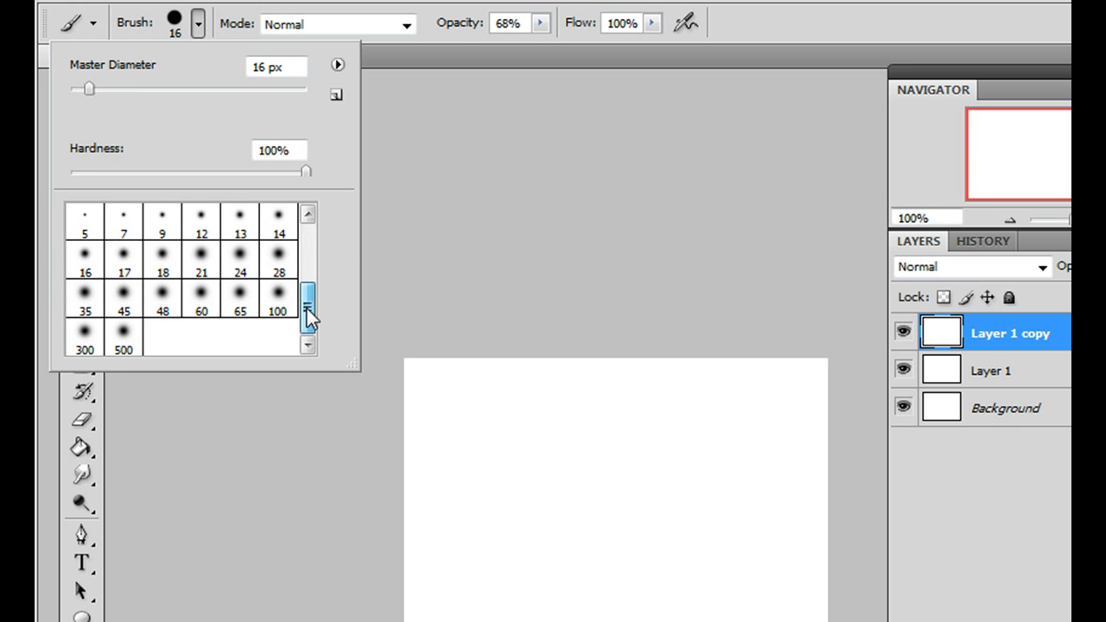
pyautogui.click(241, 260)
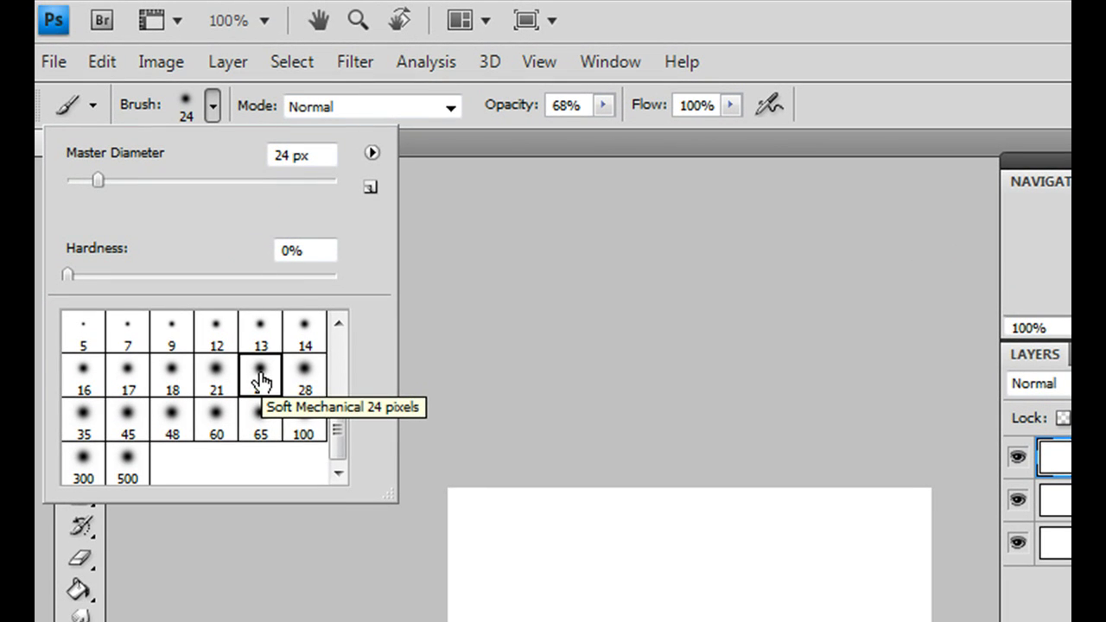
# Append the STVAL_eyelashes_kit_01 brush set to the current brushes
pyautogui.click(371, 153)
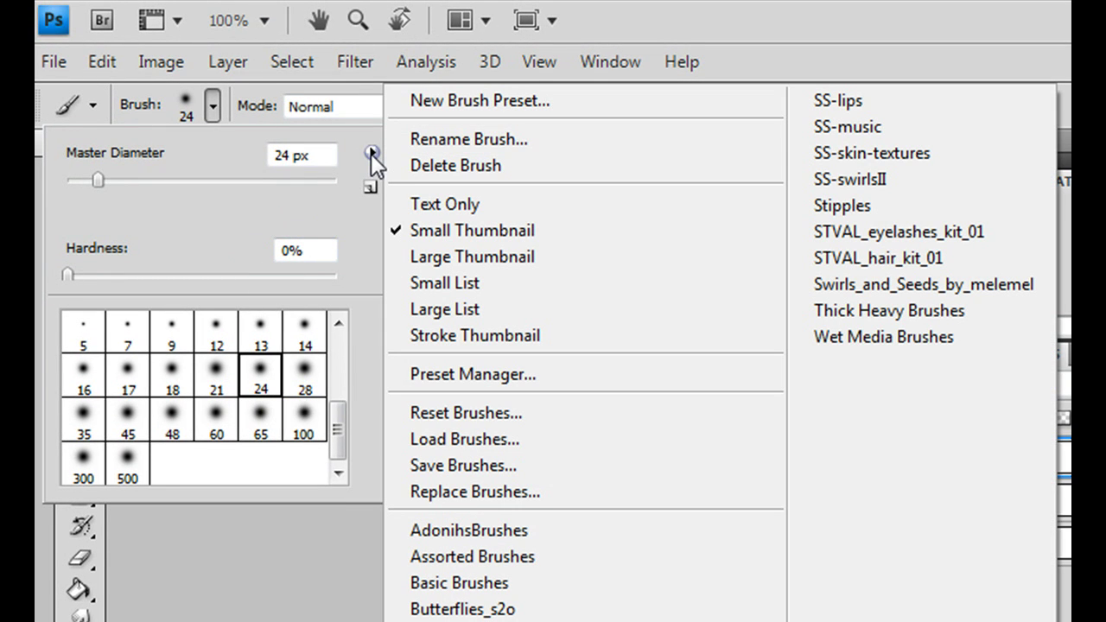
pyautogui.click(894, 232)
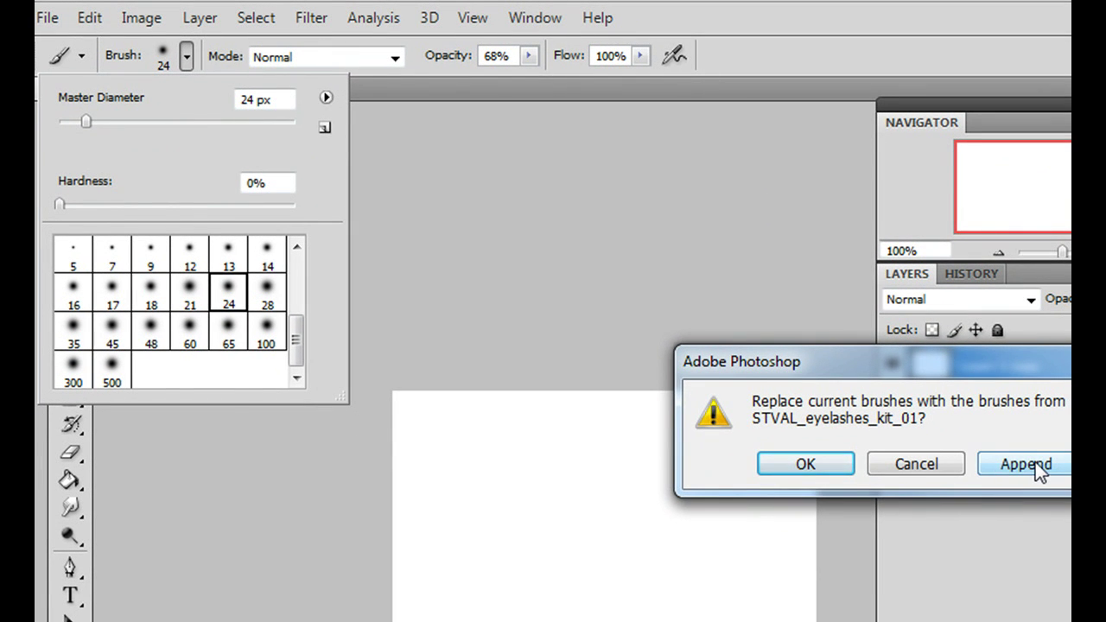
pyautogui.click(1026, 464)
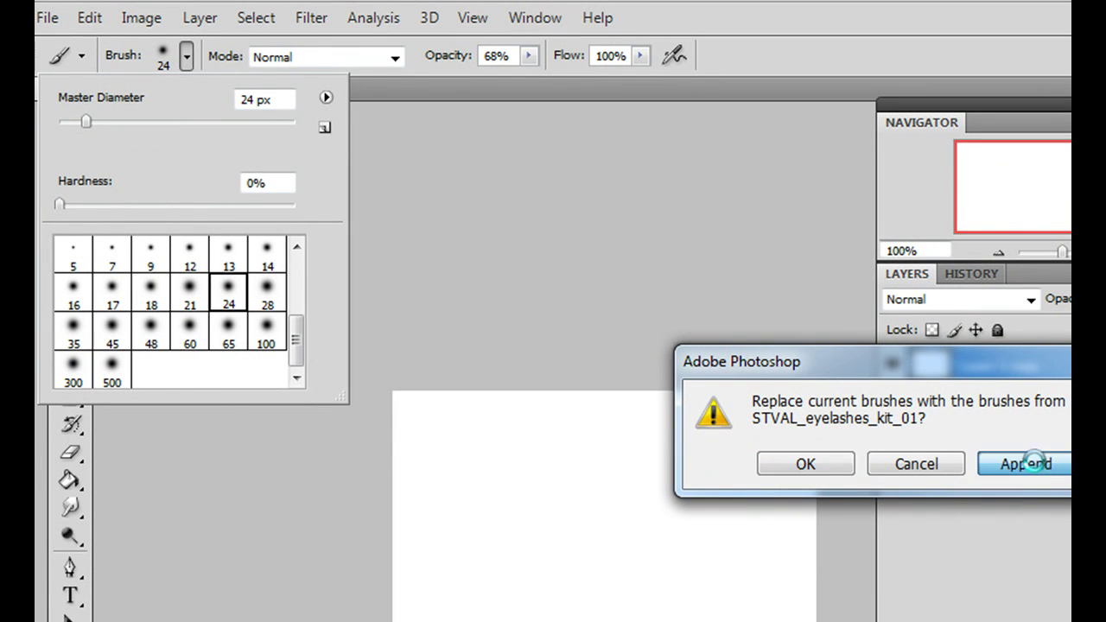
# Stamp one eyelash on the canvas with the first 1007 eyelash brush, sized 160 px at 81% opacity
pyautogui.moveTo(301, 325); pyautogui.dragTo(302, 373)
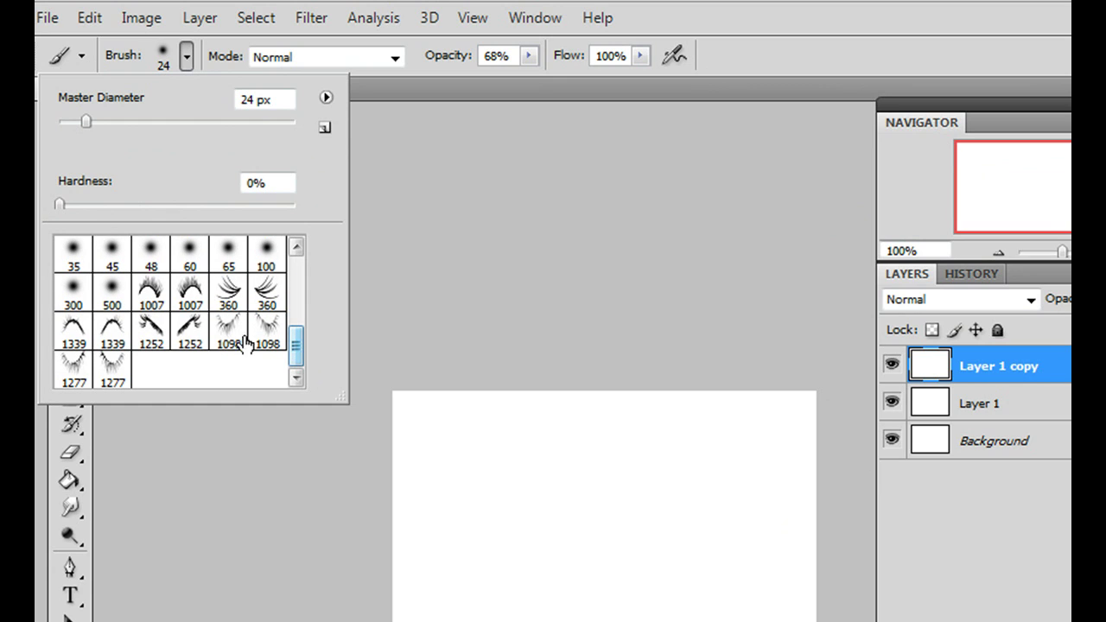
pyautogui.click(149, 296)
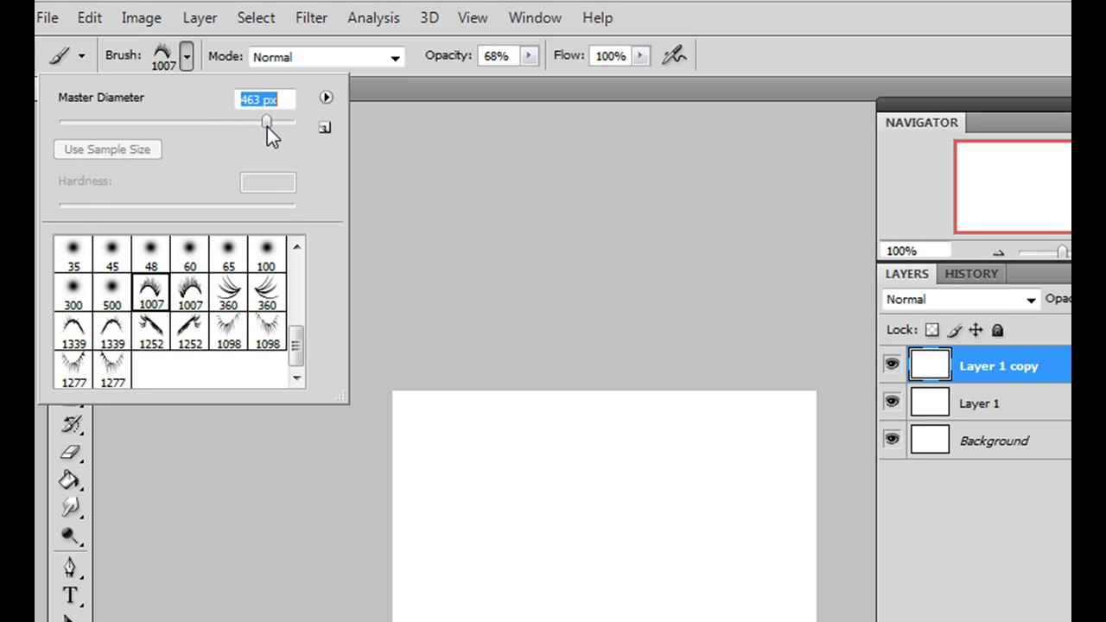
pyautogui.click(533, 56)
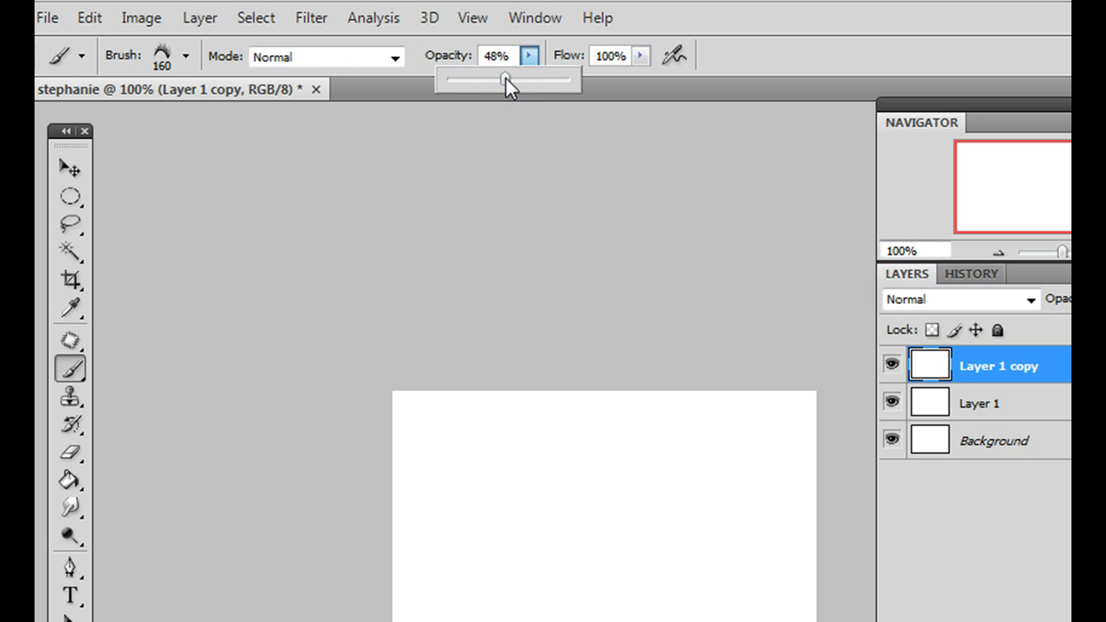
pyautogui.moveTo(506, 77); pyautogui.dragTo(547, 79)
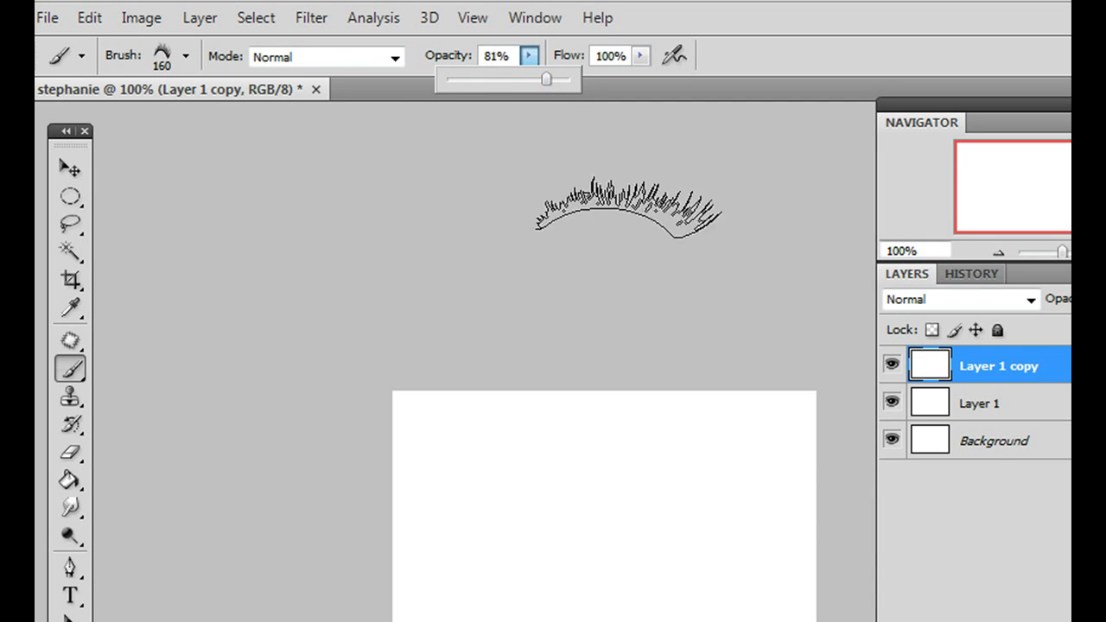
pyautogui.click(596, 508)
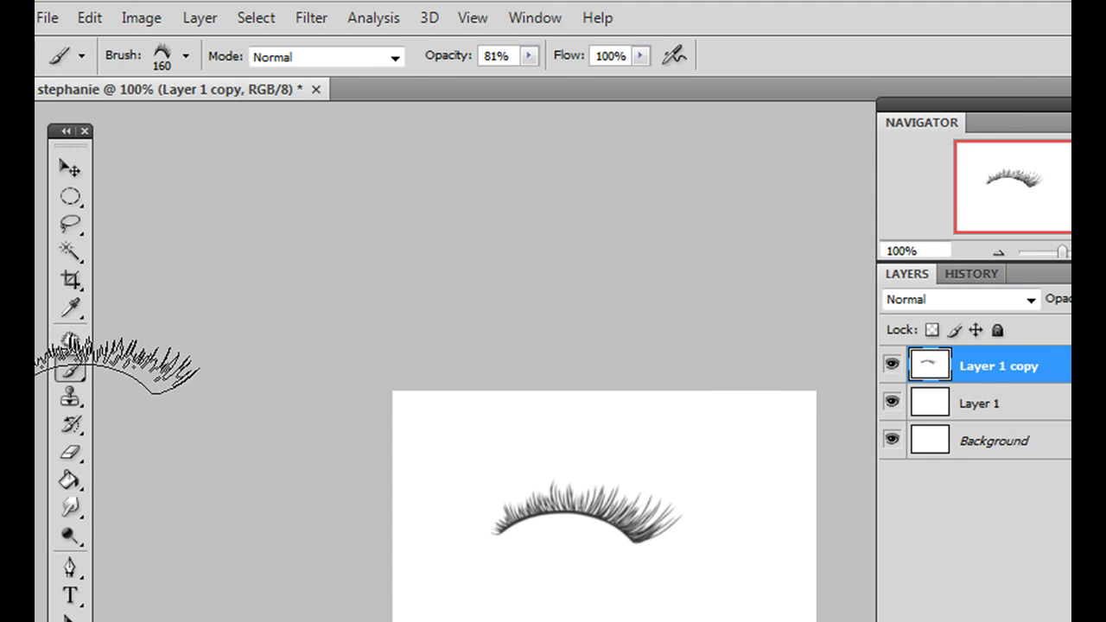
# Fade the middle of the eyelash with the Eraser, using the soft 28 px tip at 48% opacity
pyautogui.click(76, 455)
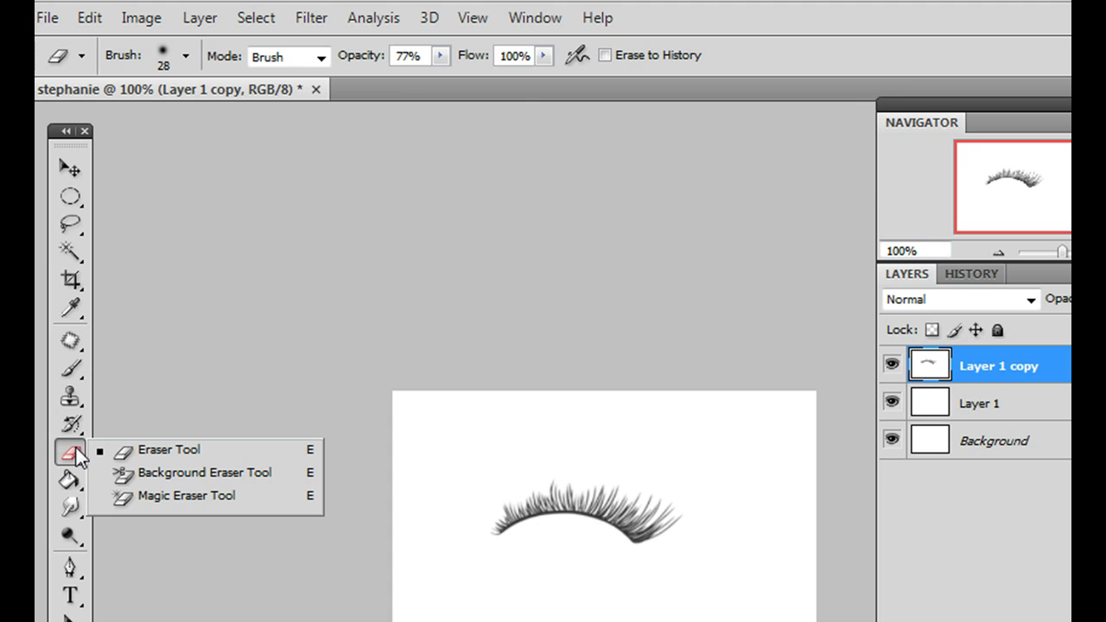
pyautogui.click(185, 55)
pyautogui.moveTo(295, 343)
pyautogui.mouseDown()
pyautogui.moveTo(297, 239)
pyautogui.moveTo(303, 298)
pyautogui.mouseUp()
pyautogui.click(230, 289)
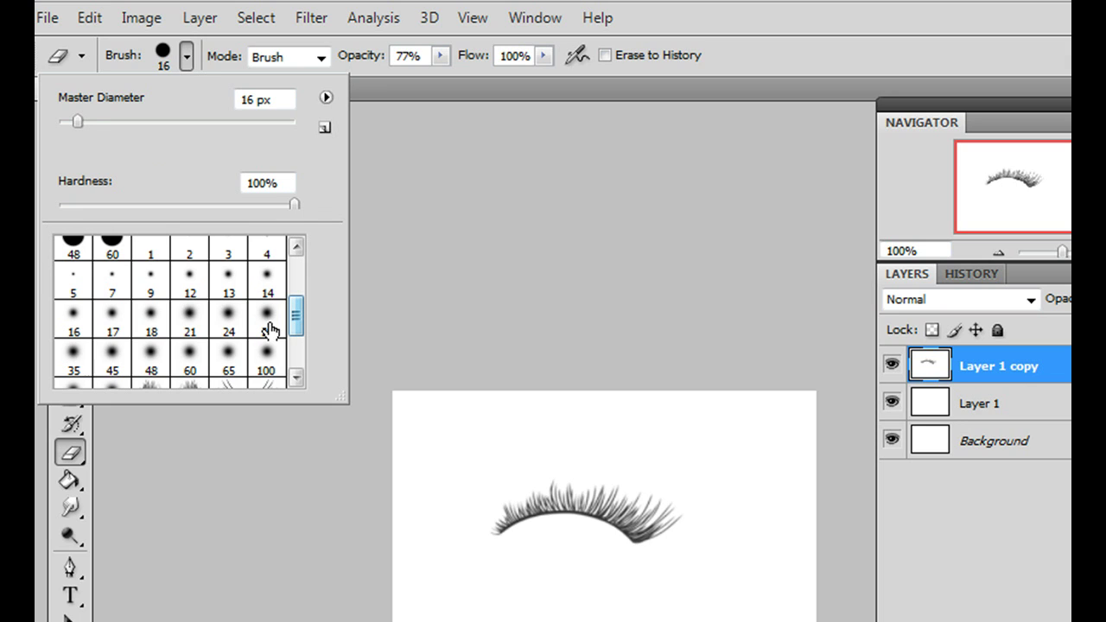
pyautogui.click(268, 325)
pyautogui.click(440, 55)
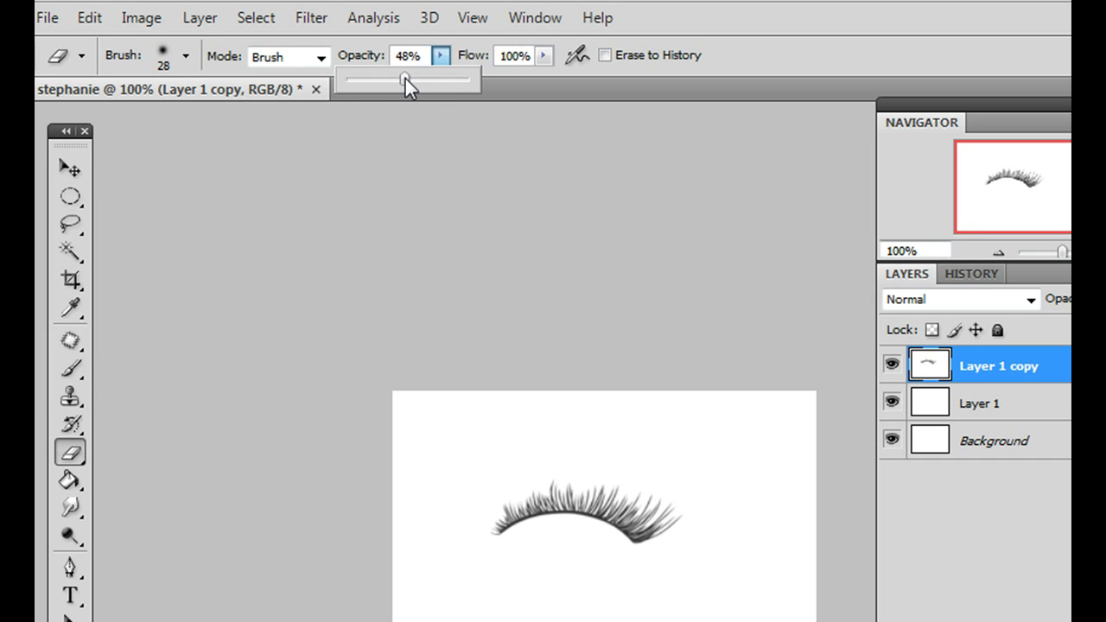
pyautogui.click(598, 562)
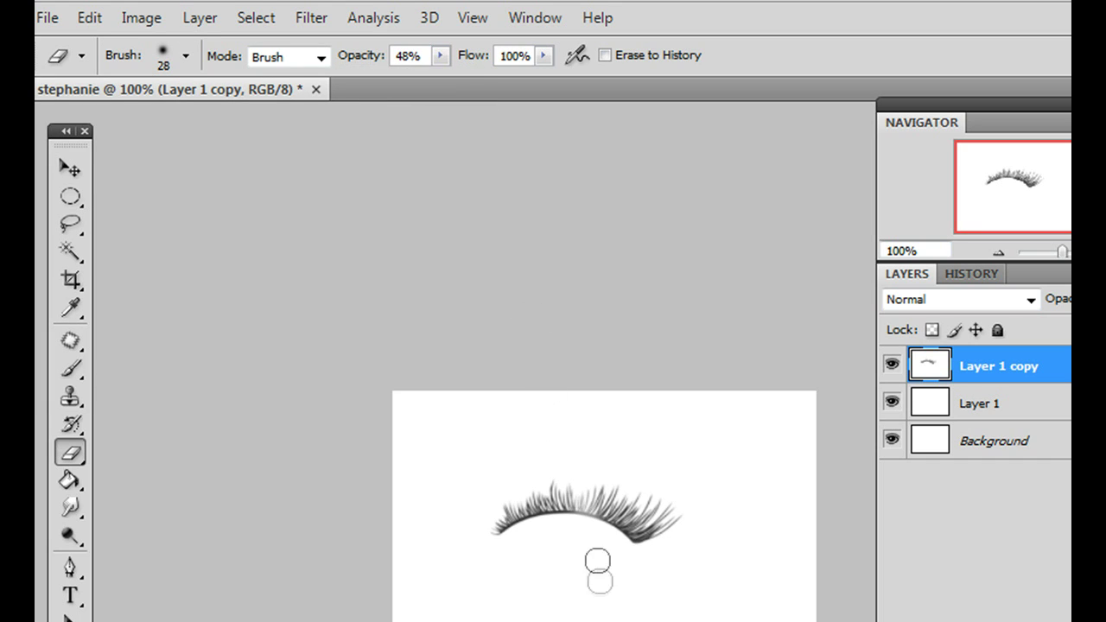
pyautogui.moveTo(593, 583)
pyautogui.mouseDown()
pyautogui.moveTo(576, 516)
pyautogui.moveTo(576, 555)
pyautogui.moveTo(564, 469)
pyautogui.moveTo(575, 575)
pyautogui.moveTo(564, 491)
pyautogui.mouseUp()
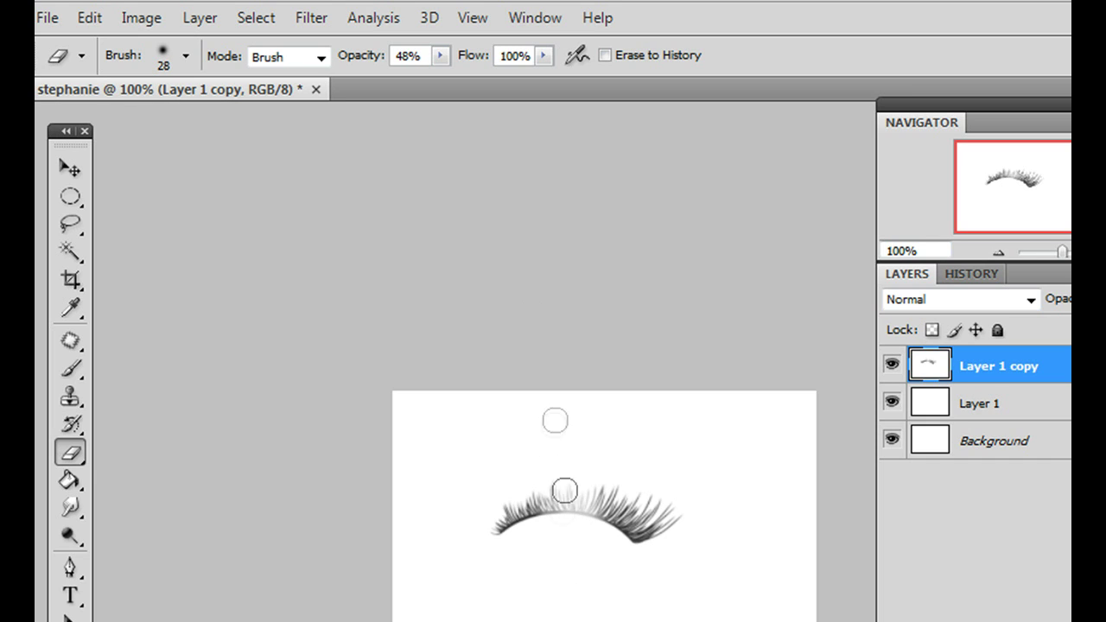
# Try smudging the outer lashes up and to the right with the soft 24 px tip at 85% strength
pyautogui.click(70, 510)
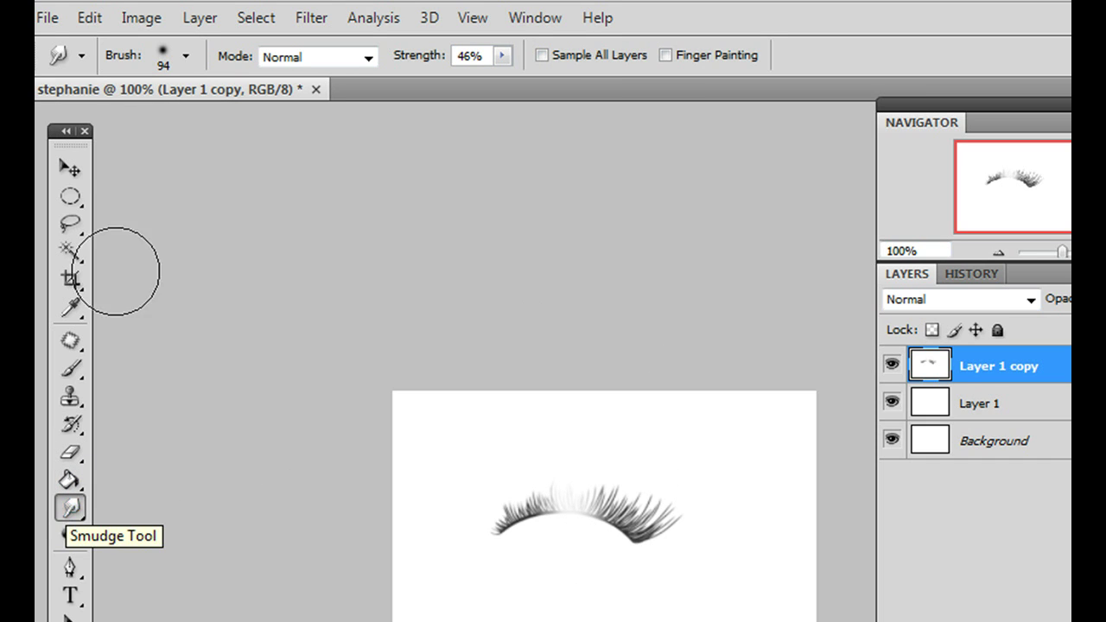
pyautogui.click(185, 56)
pyautogui.click(73, 254)
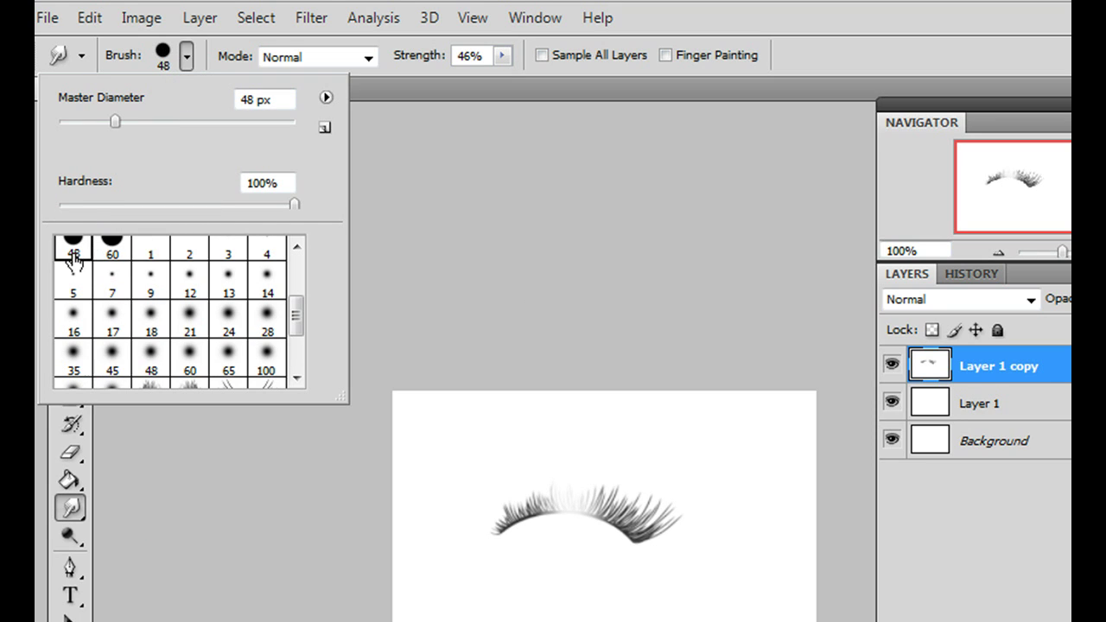
pyautogui.click(228, 320)
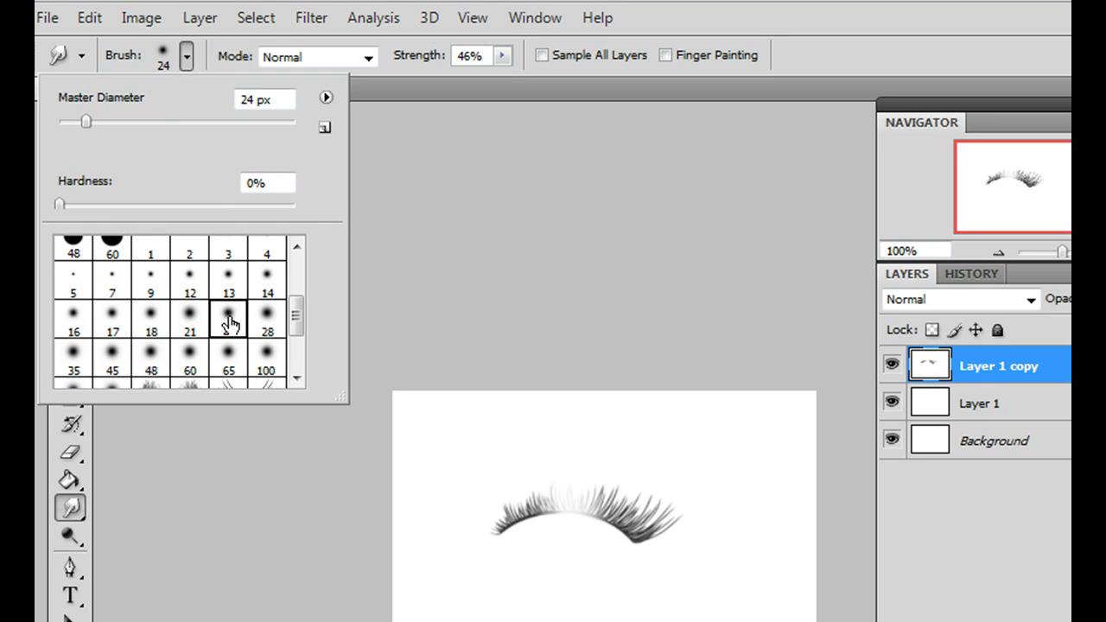
pyautogui.click(504, 56)
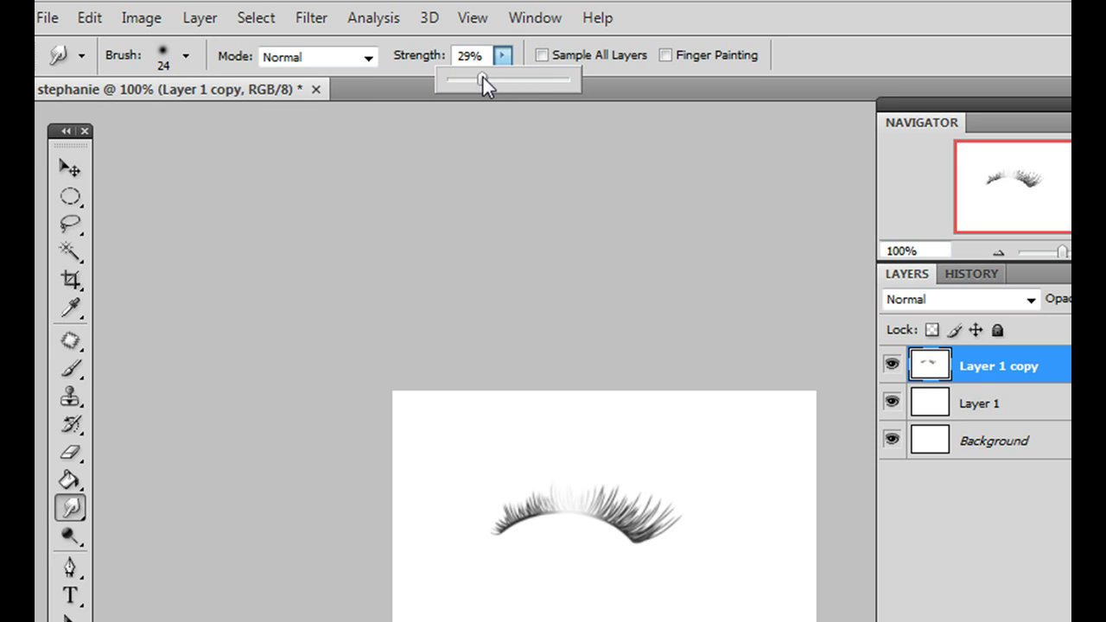
pyautogui.moveTo(483, 78); pyautogui.dragTo(552, 76)
pyautogui.moveTo(662, 531); pyautogui.dragTo(761, 420)
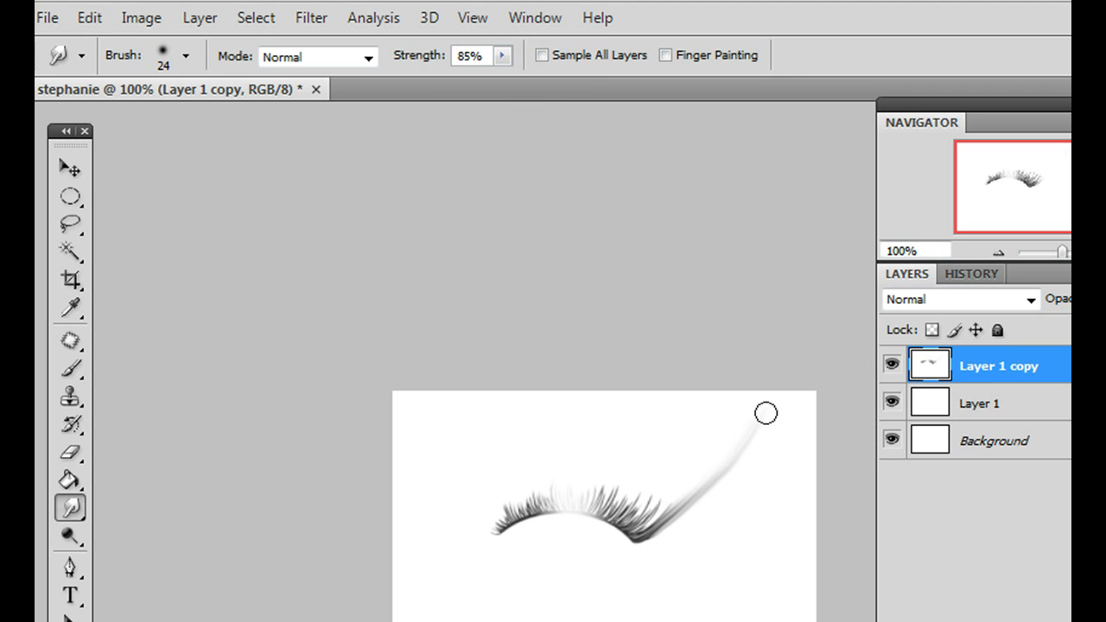
pyautogui.moveTo(637, 530); pyautogui.dragTo(759, 403)
pyautogui.moveTo(617, 518); pyautogui.dragTo(715, 398)
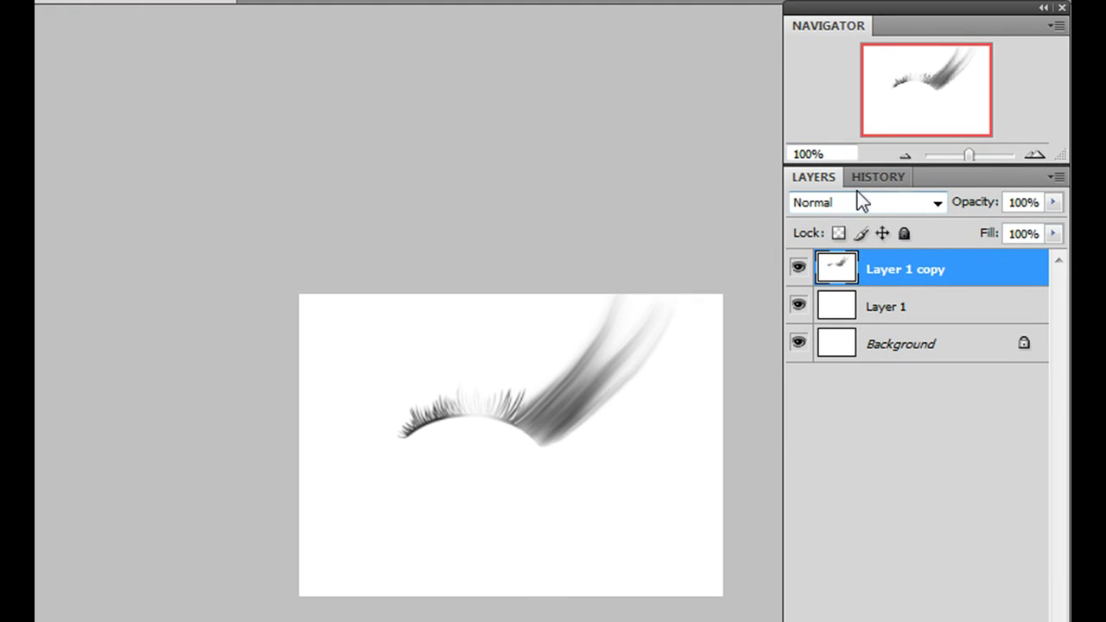
# Step back through the document history to the last Eraser state to undo the smudge strokes, and return to the layer list
pyautogui.click(865, 179)
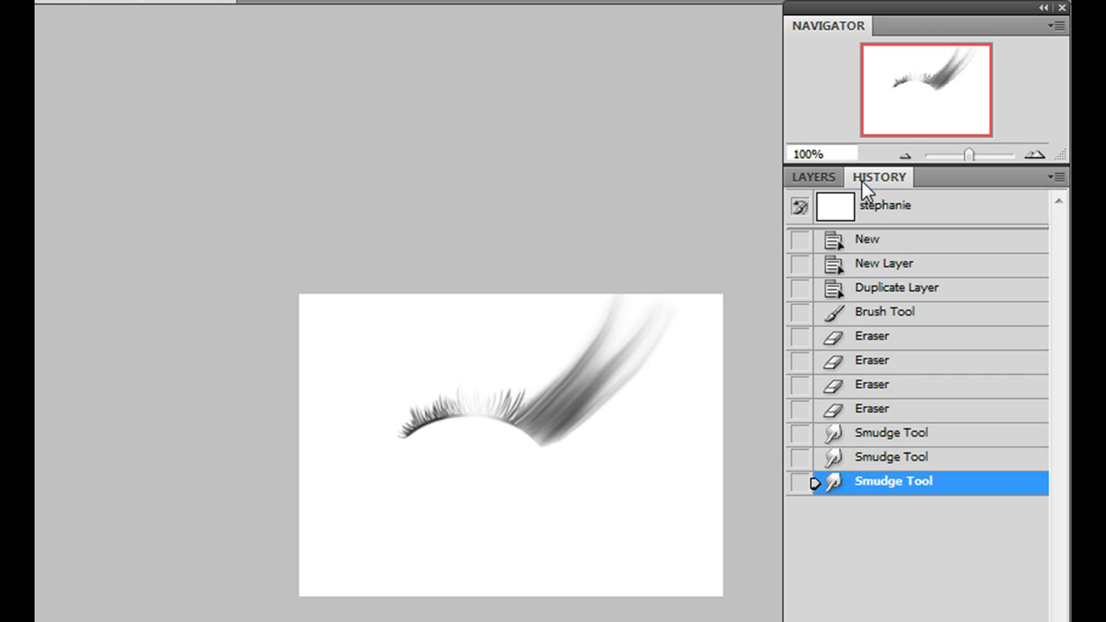
pyautogui.click(928, 467)
pyautogui.click(929, 439)
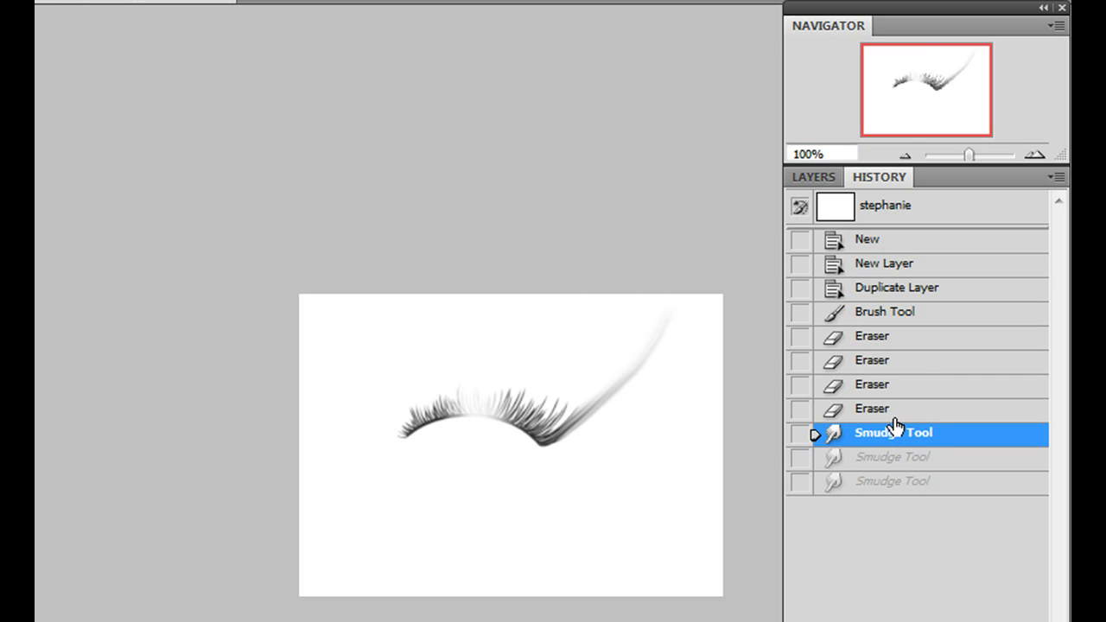
pyautogui.click(894, 413)
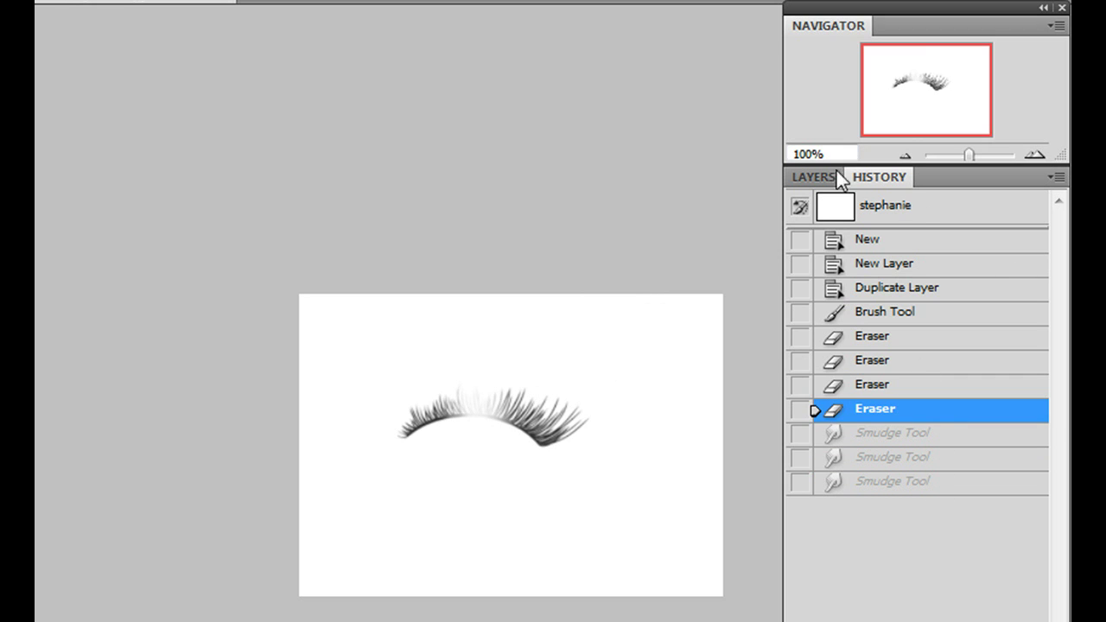
pyautogui.click(810, 174)
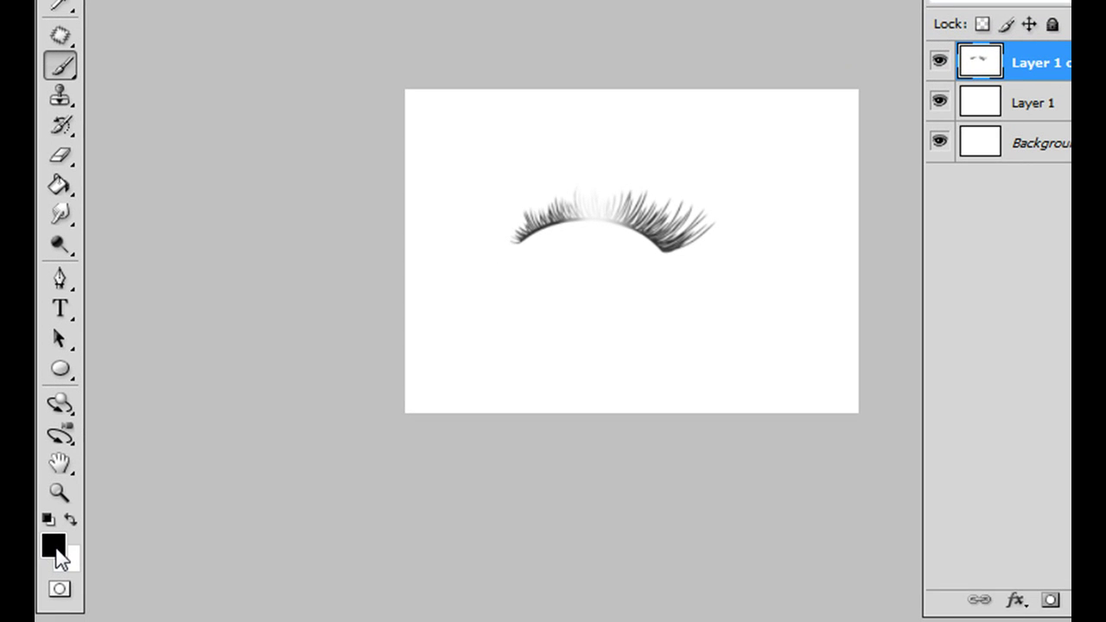
# Try red and green shades for the foreground color, and set it to hex 7280e5
pyautogui.click(55, 546)
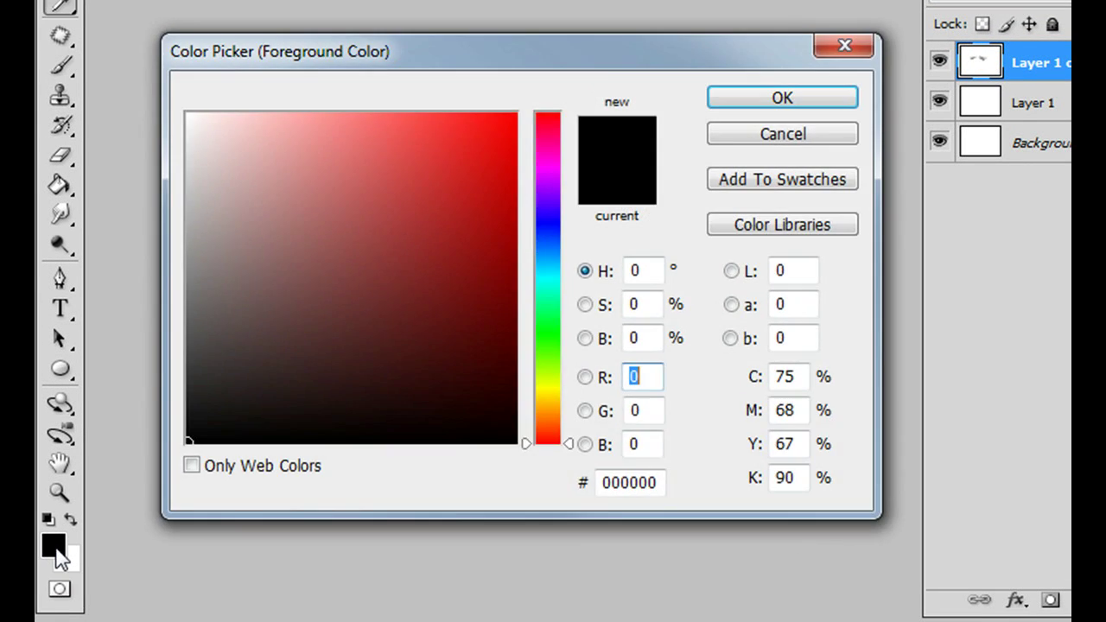
pyautogui.click(440, 179)
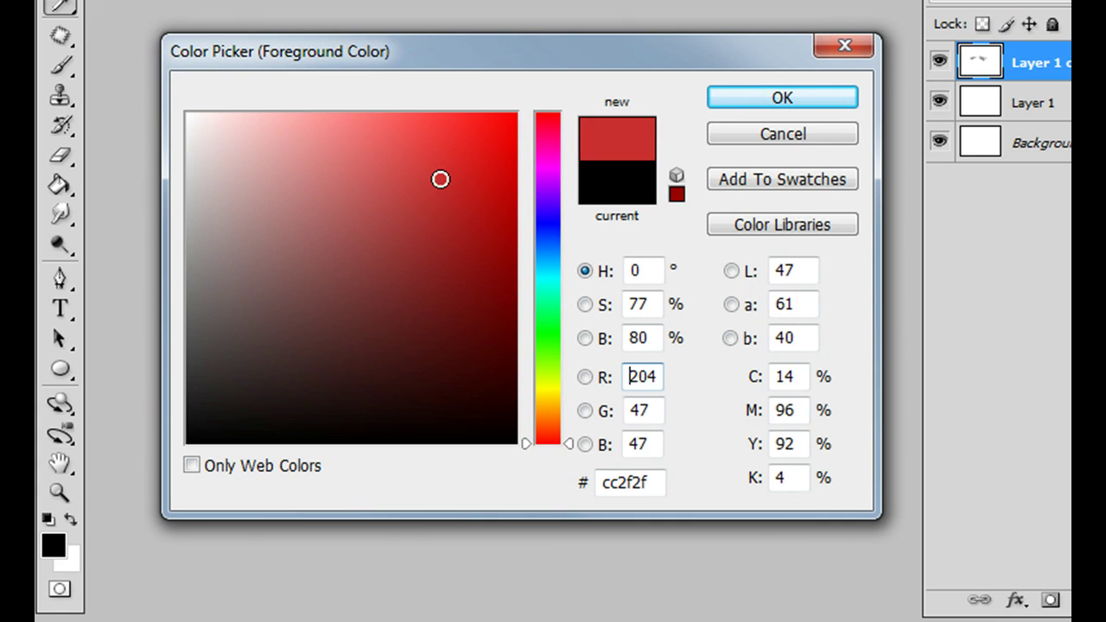
pyautogui.click(547, 336)
pyautogui.click(330, 225)
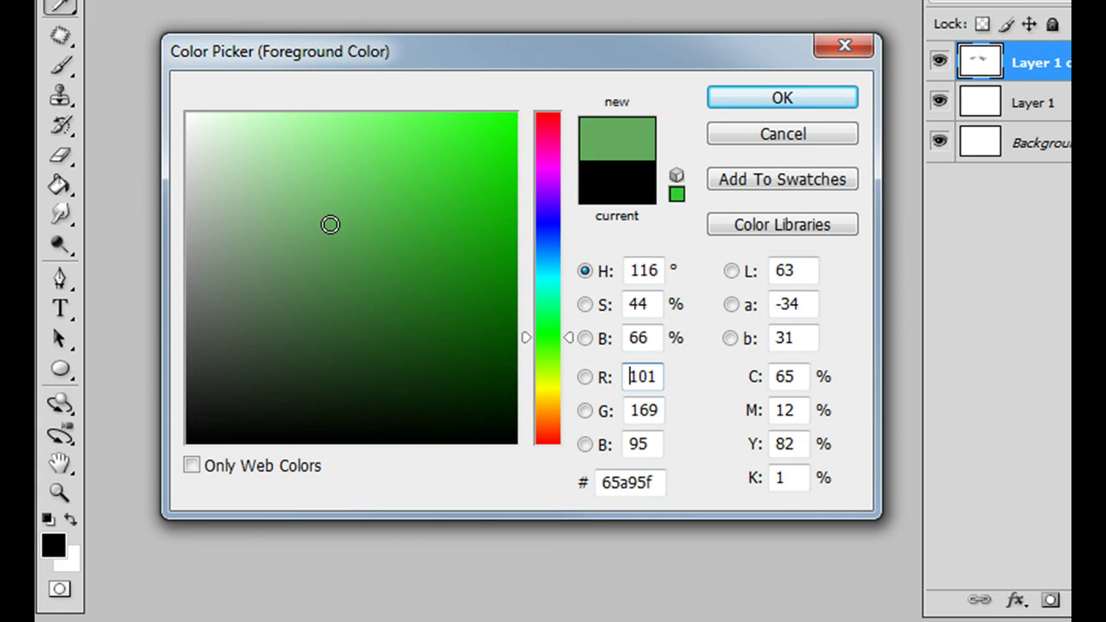
pyautogui.doubleClick(619, 481)
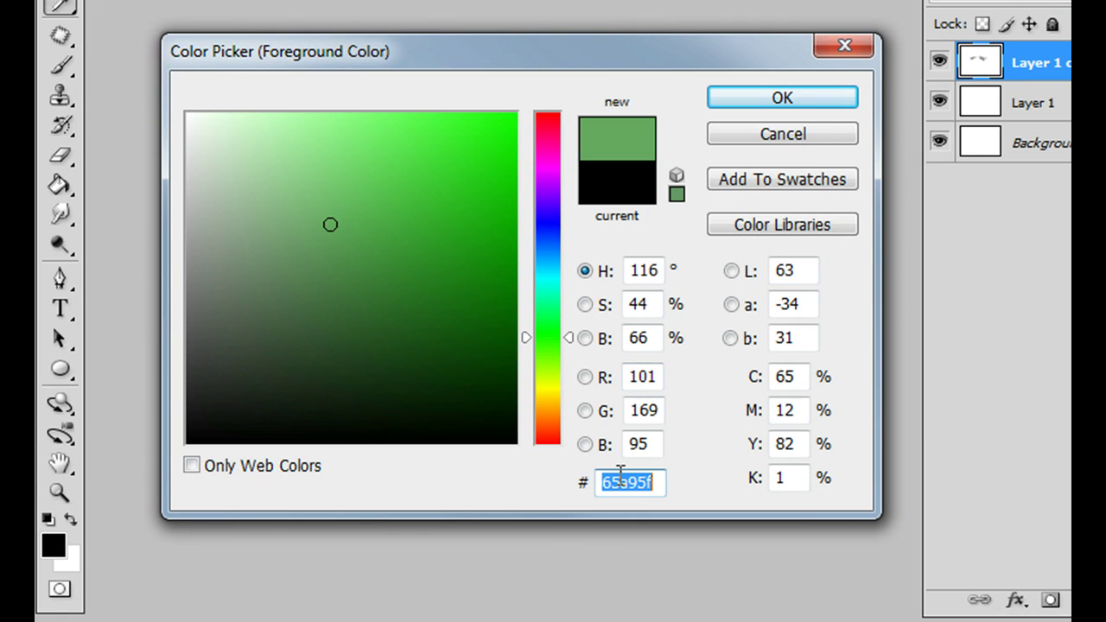
pyautogui.write('7280e')
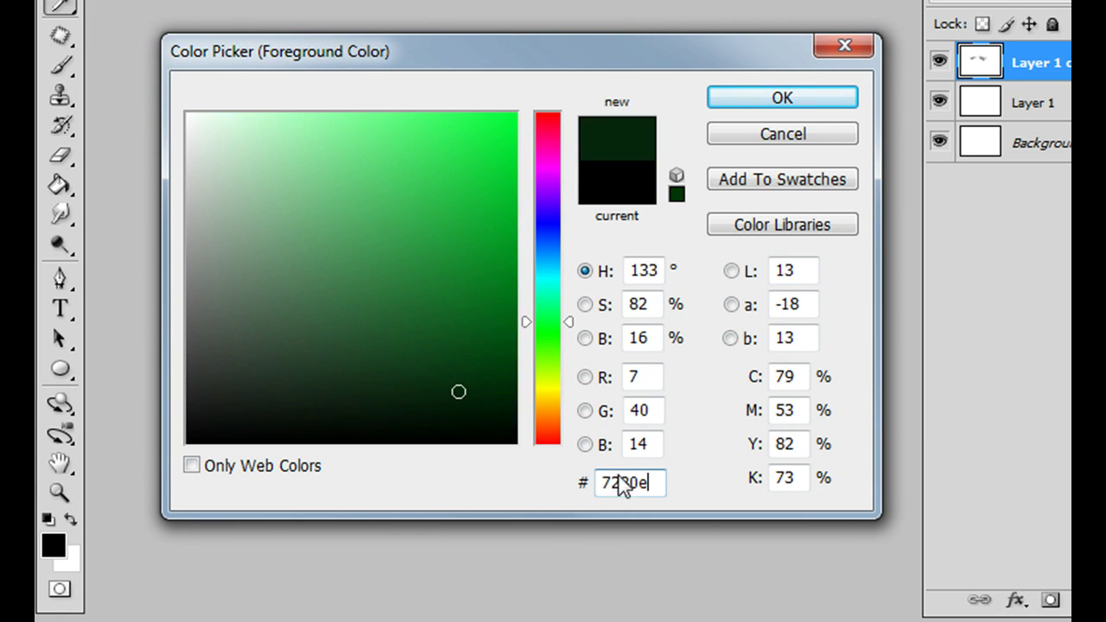
pyautogui.write('5')
pyautogui.click(757, 100)
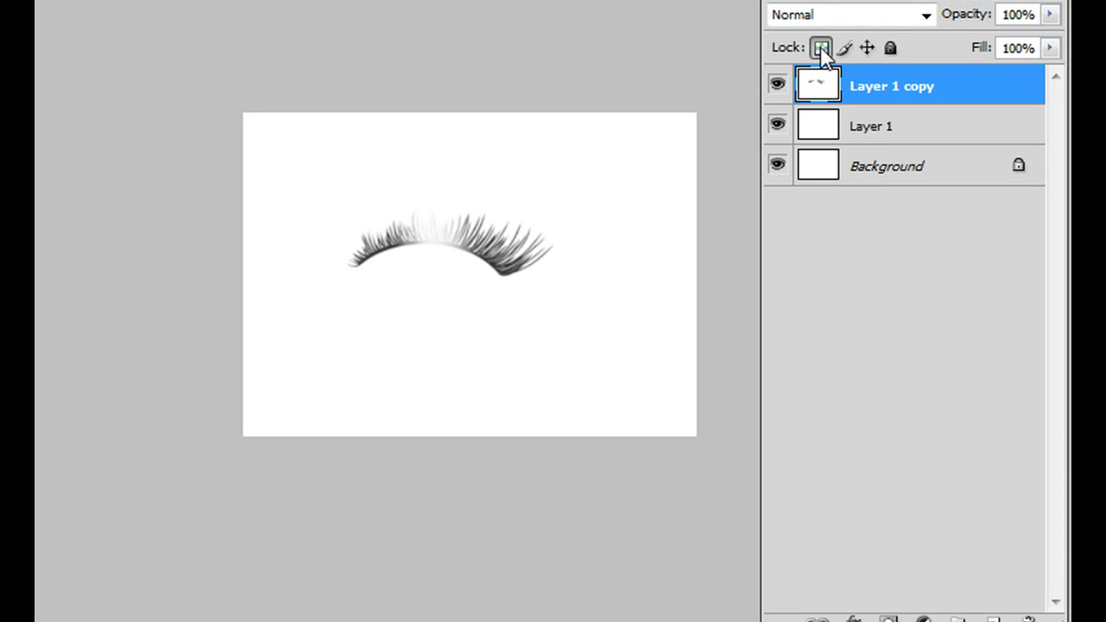
# Lock the transparent pixels of Layer 1 copy and paint the outer lashes with the blue foreground color
pyautogui.click(821, 48)
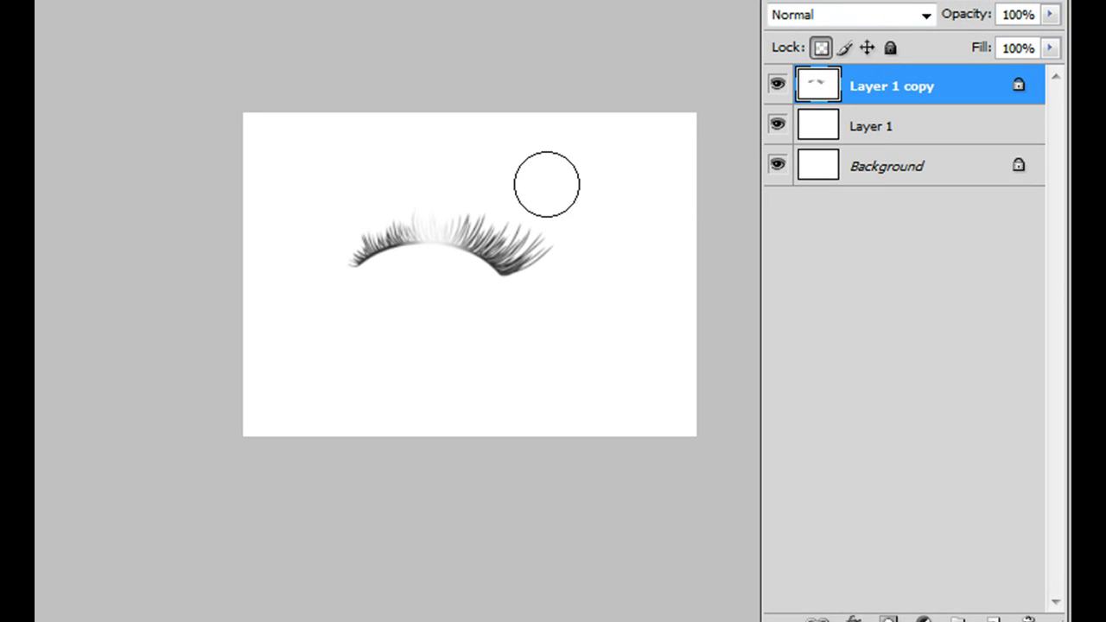
pyautogui.moveTo(519, 198)
pyautogui.mouseDown()
pyautogui.moveTo(419, 280)
pyautogui.moveTo(538, 155)
pyautogui.moveTo(567, 159)
pyautogui.moveTo(413, 284)
pyautogui.moveTo(571, 225)
pyautogui.mouseUp()
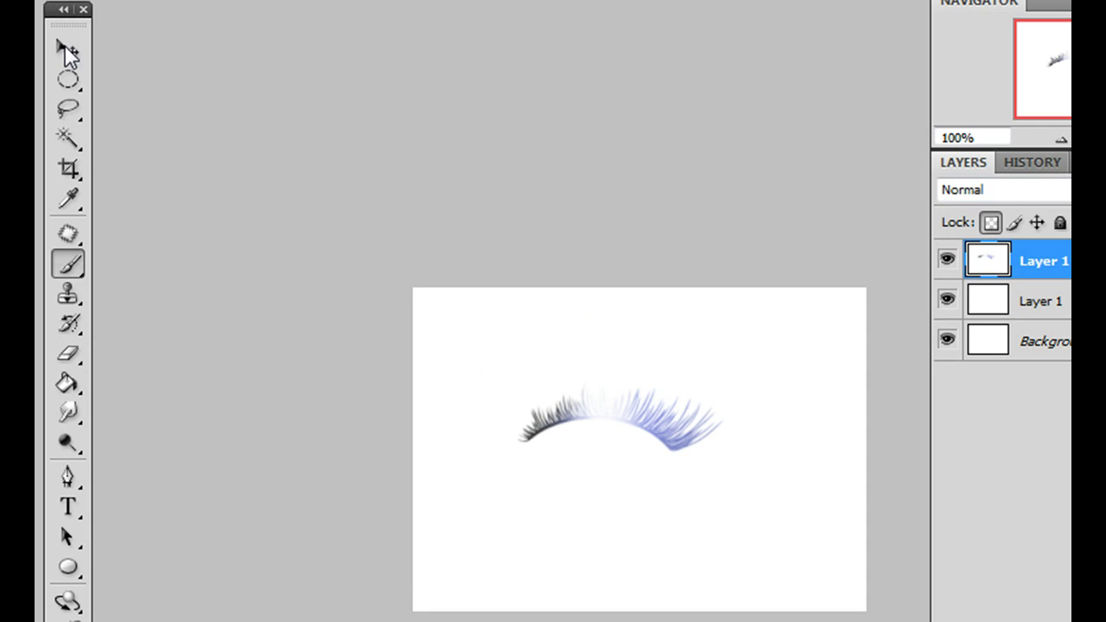
# Try moving the eyelash up and to the right with the Move tool, and undo the move
pyautogui.click(68, 50)
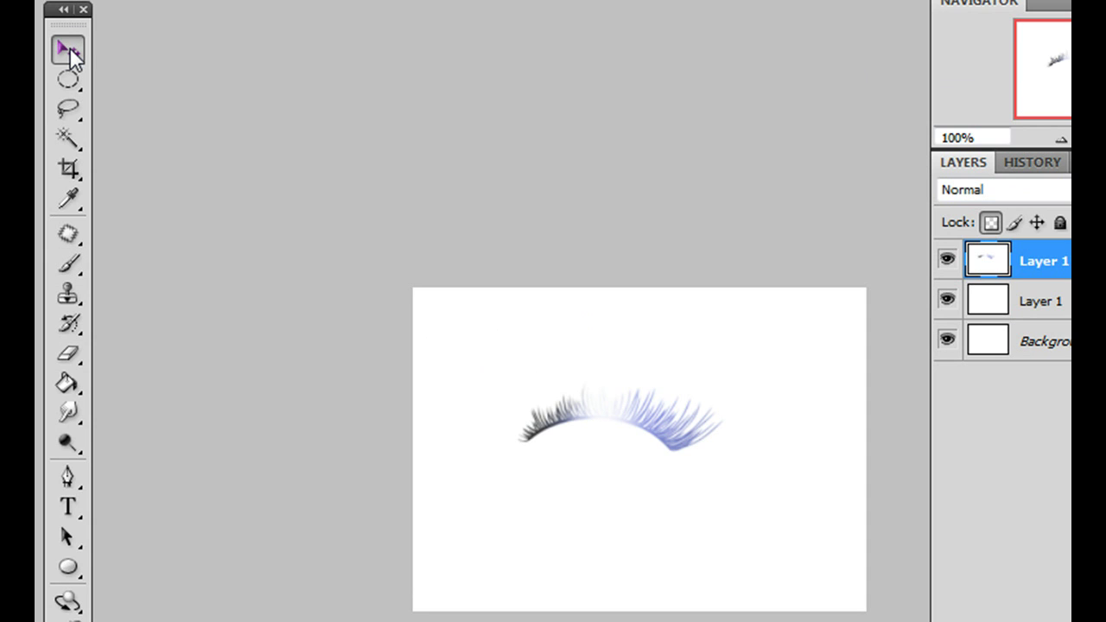
pyautogui.moveTo(654, 398); pyautogui.dragTo(715, 351)
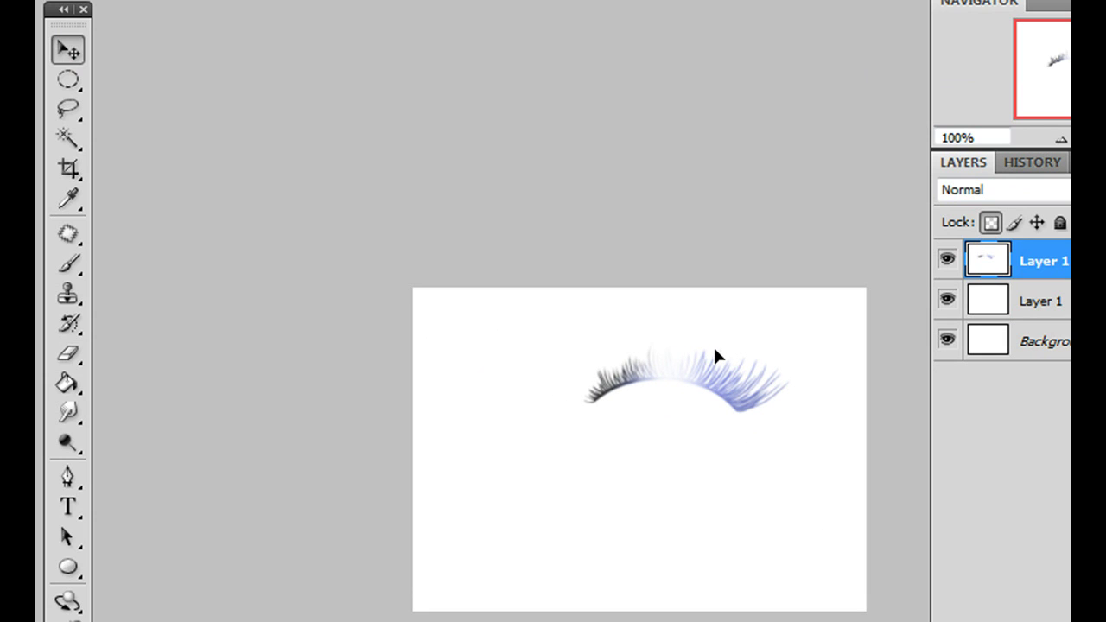
pyautogui.hotkey('ctrl', 'alt', 'z')
pyautogui.hotkey('ctrl', 'alt', 'z')
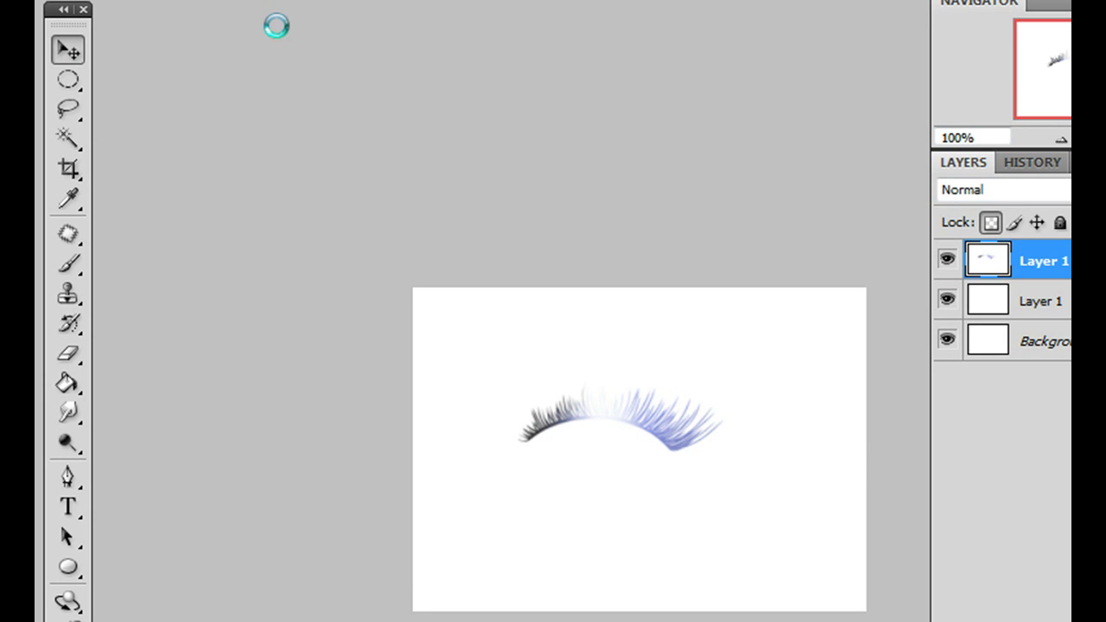
# Select the inner half of the eyelash with the Lasso tool, delete it and deselect
pyautogui.click(71, 110)
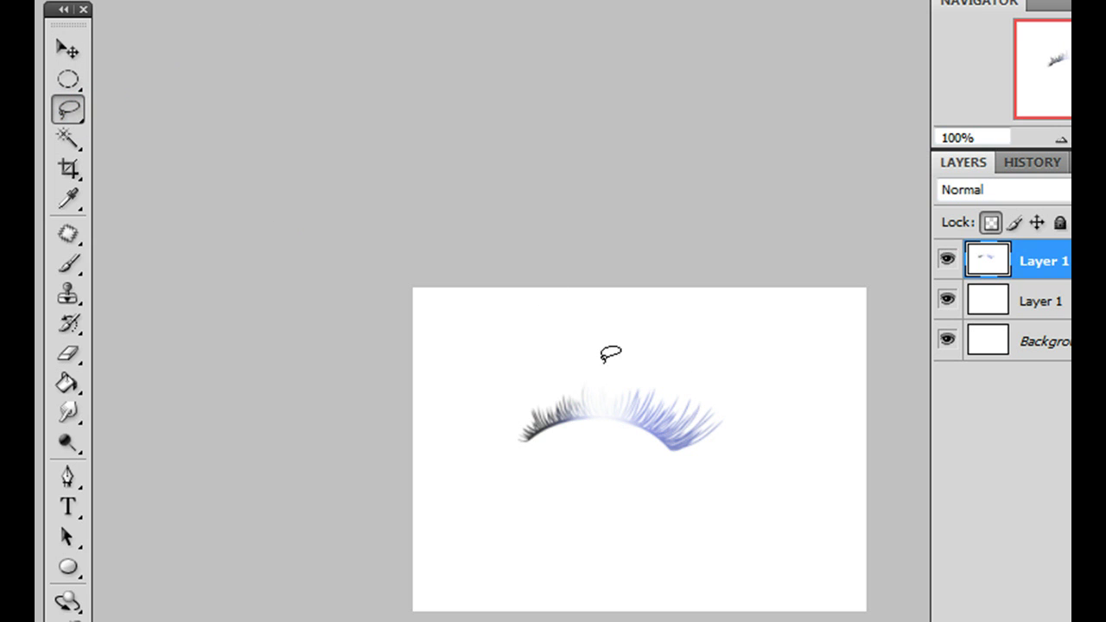
pyautogui.moveTo(558, 358)
pyautogui.mouseDown()
pyautogui.moveTo(504, 466)
pyautogui.moveTo(538, 482)
pyautogui.moveTo(585, 477)
pyautogui.moveTo(622, 426)
pyautogui.moveTo(623, 390)
pyautogui.moveTo(570, 361)
pyautogui.mouseUp()
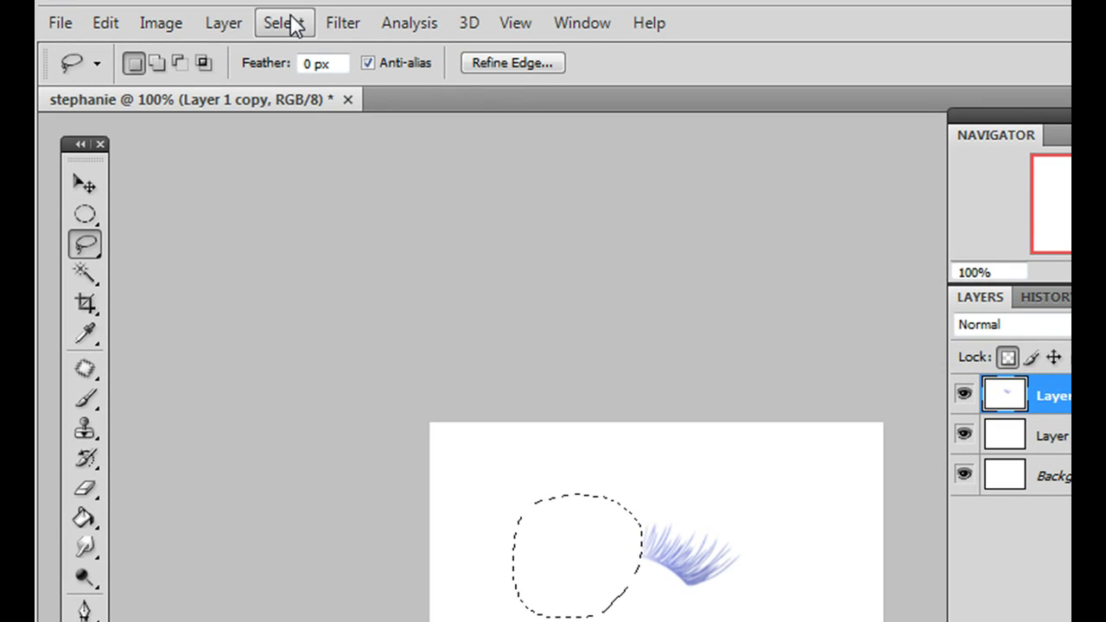
pyautogui.click(285, 15)
pyautogui.click(234, 78)
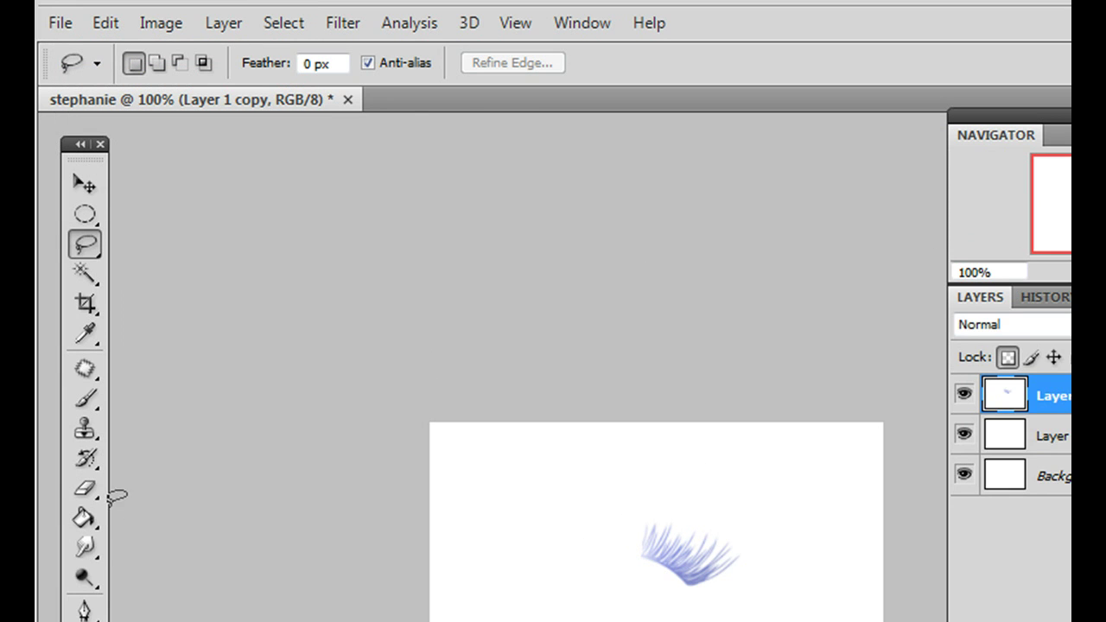
# Switch to the Gradient tool and open a dark purple to green gradient for editing
pyautogui.click(86, 522)
pyautogui.rightClick(87, 484)
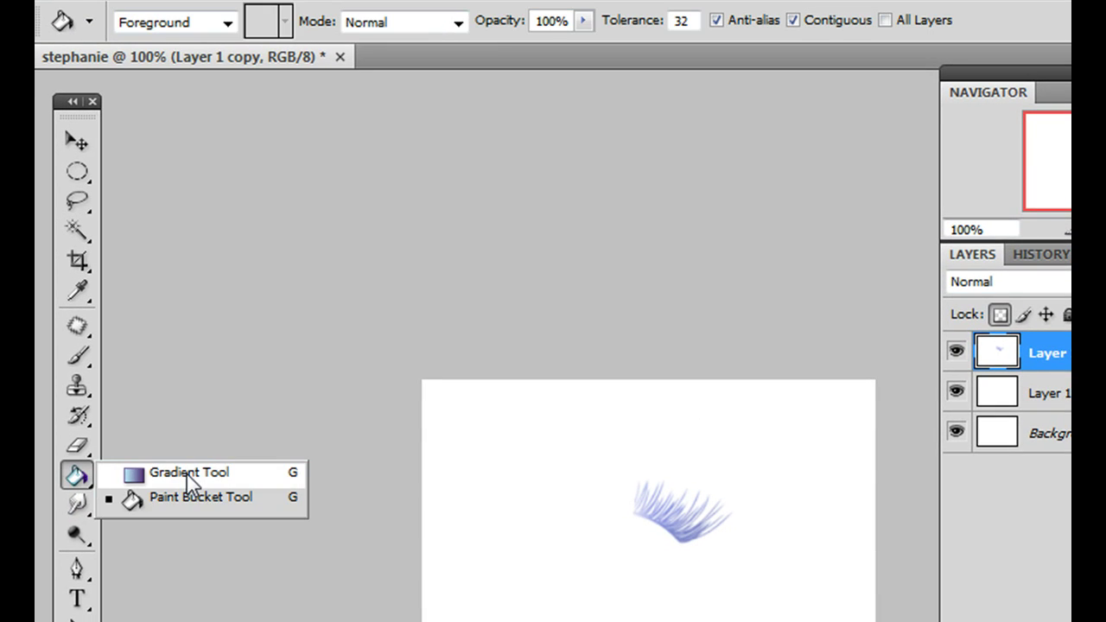
pyautogui.click(188, 474)
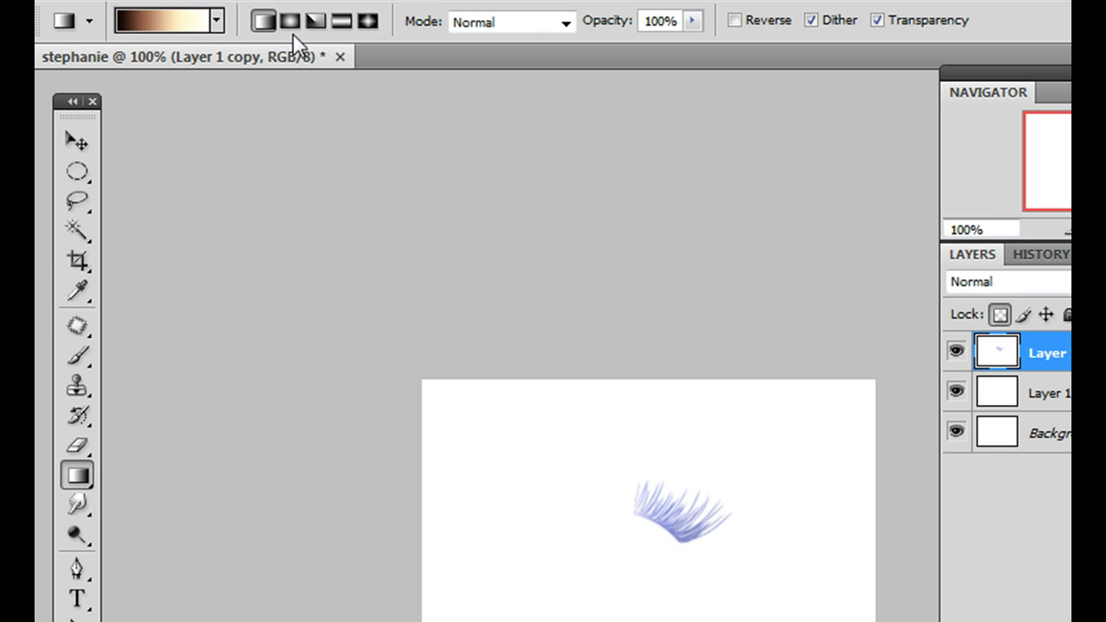
pyautogui.click(160, 27)
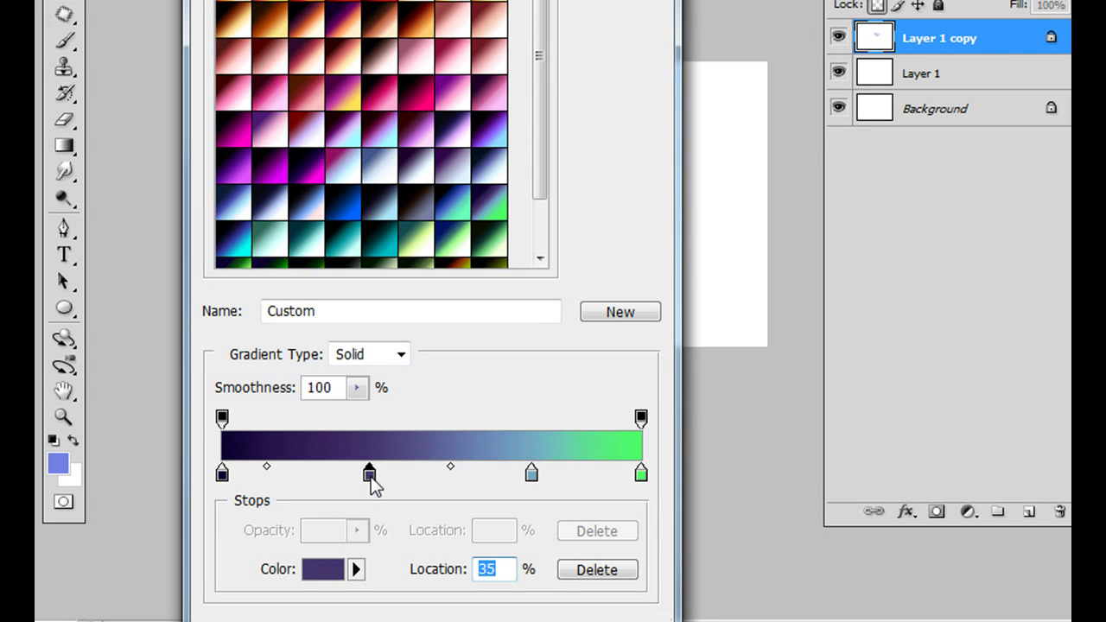
# Change the gradient's color stop at 35% to a light red
pyautogui.doubleClick(370, 474)
pyautogui.moveTo(494, 104); pyautogui.dragTo(500, 79)
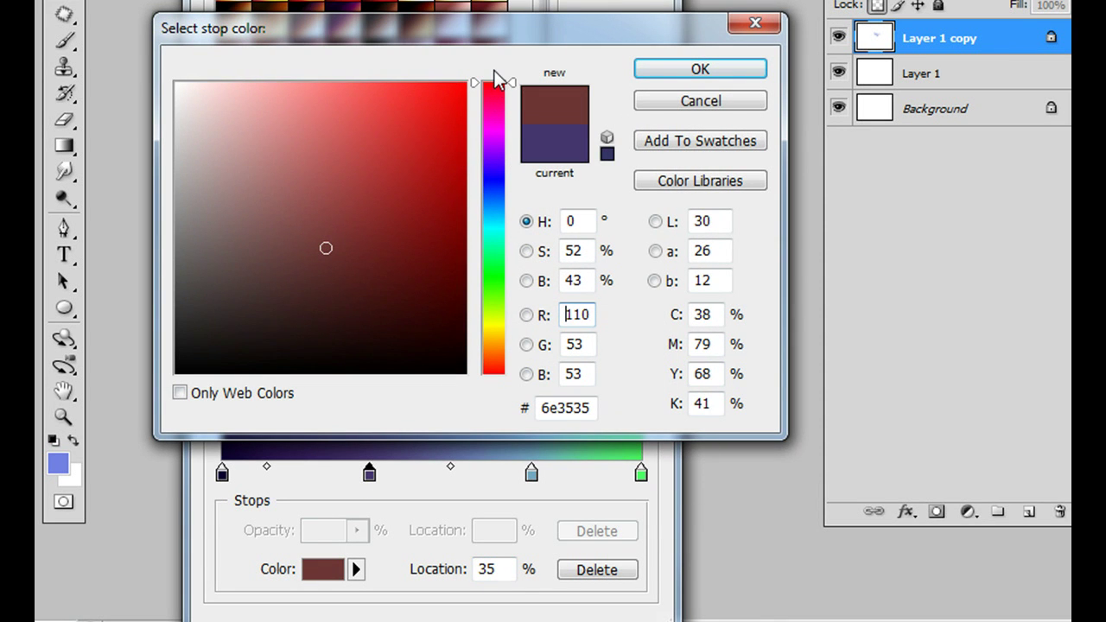
pyautogui.click(383, 123)
pyautogui.click(696, 69)
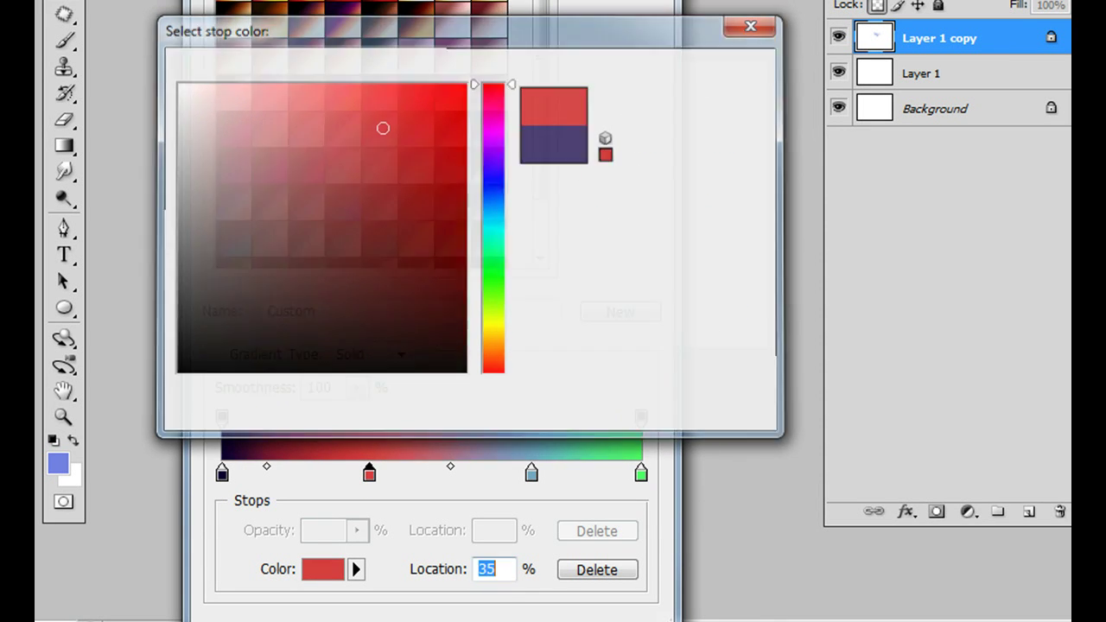
# Change the gradient's blue color stop at 74% to black (000000)
pyautogui.click(531, 473)
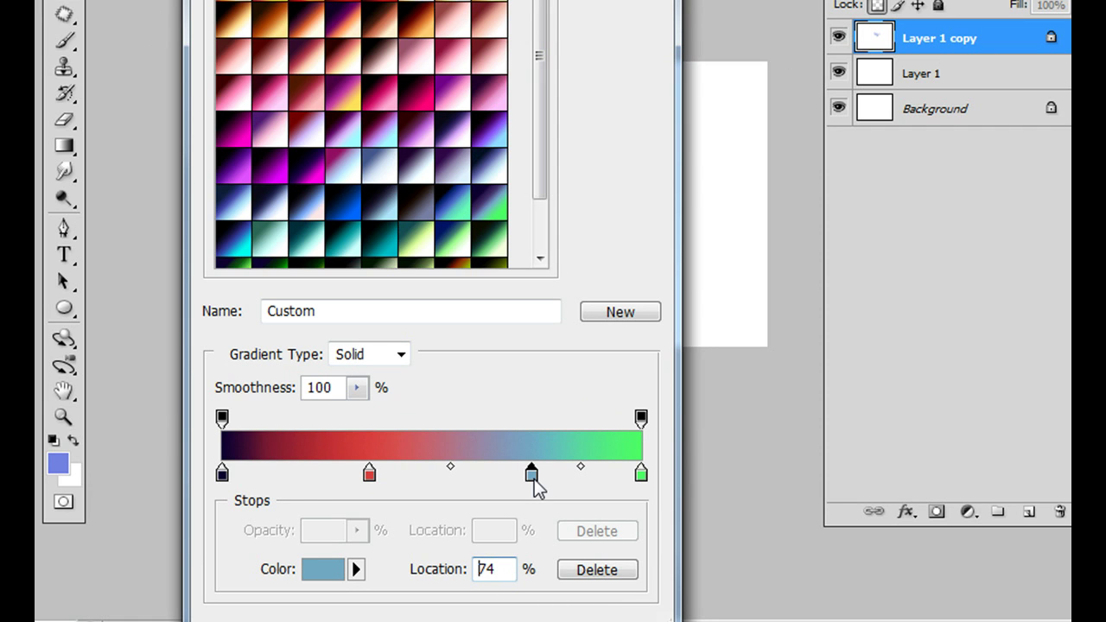
pyautogui.doubleClick(532, 474)
pyautogui.doubleClick(566, 409)
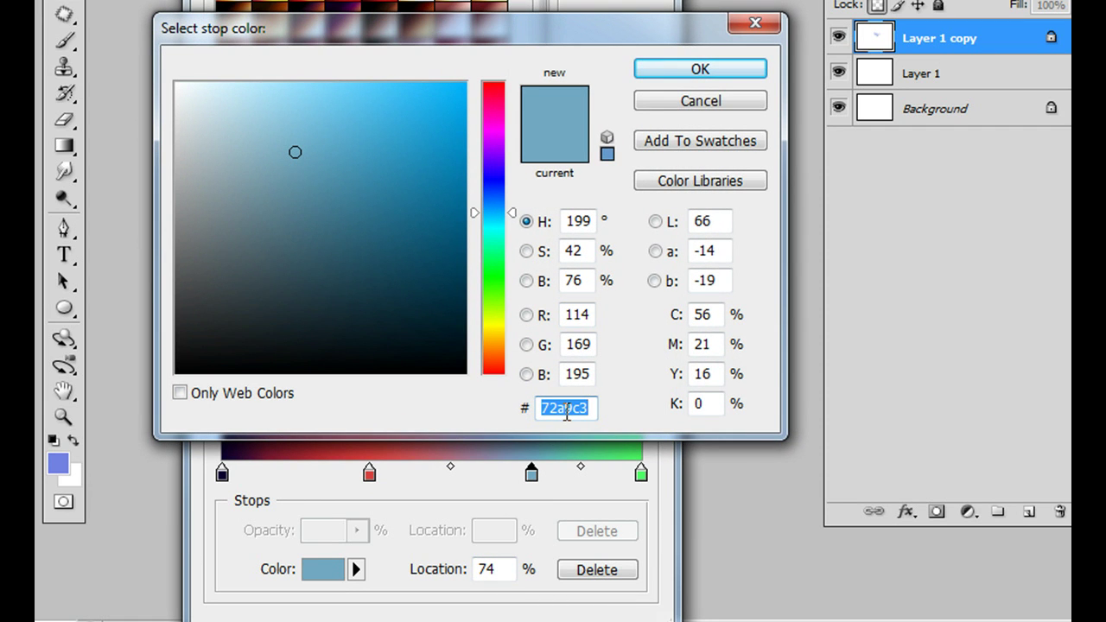
pyautogui.write('000000')
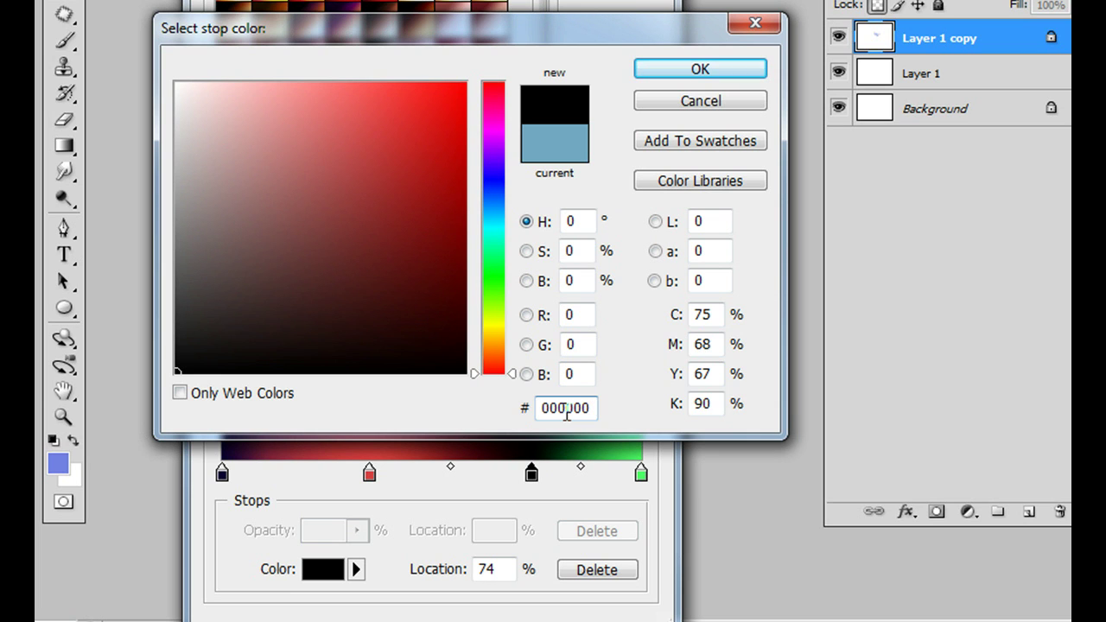
pyautogui.click(710, 71)
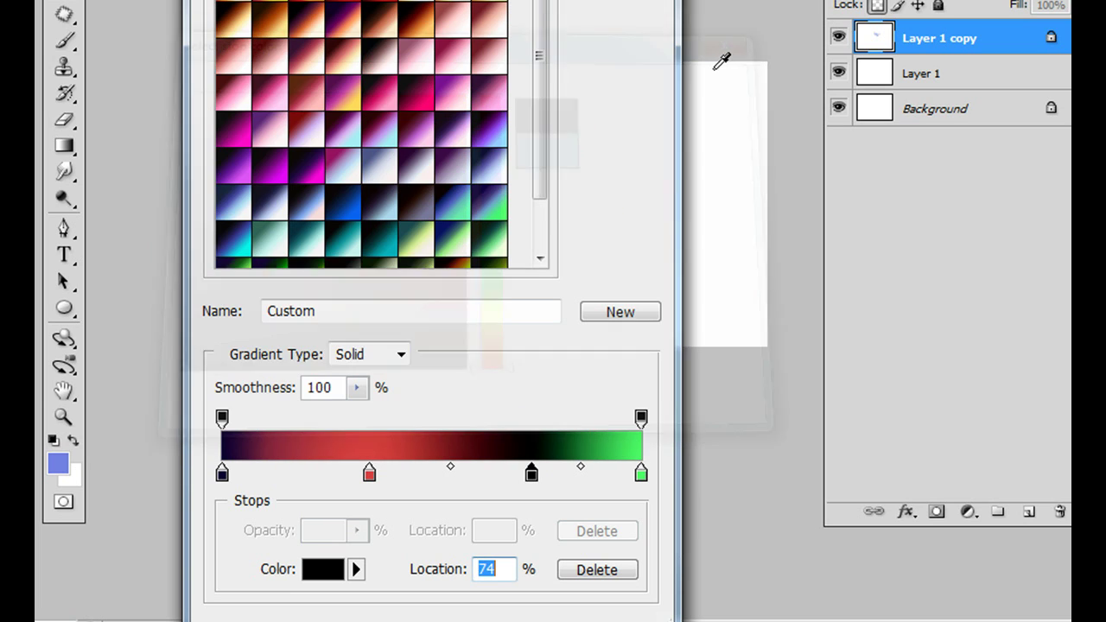
# Move the black color stop to location 50% and accept the edited gradient
pyautogui.moveTo(532, 481); pyautogui.dragTo(509, 481)
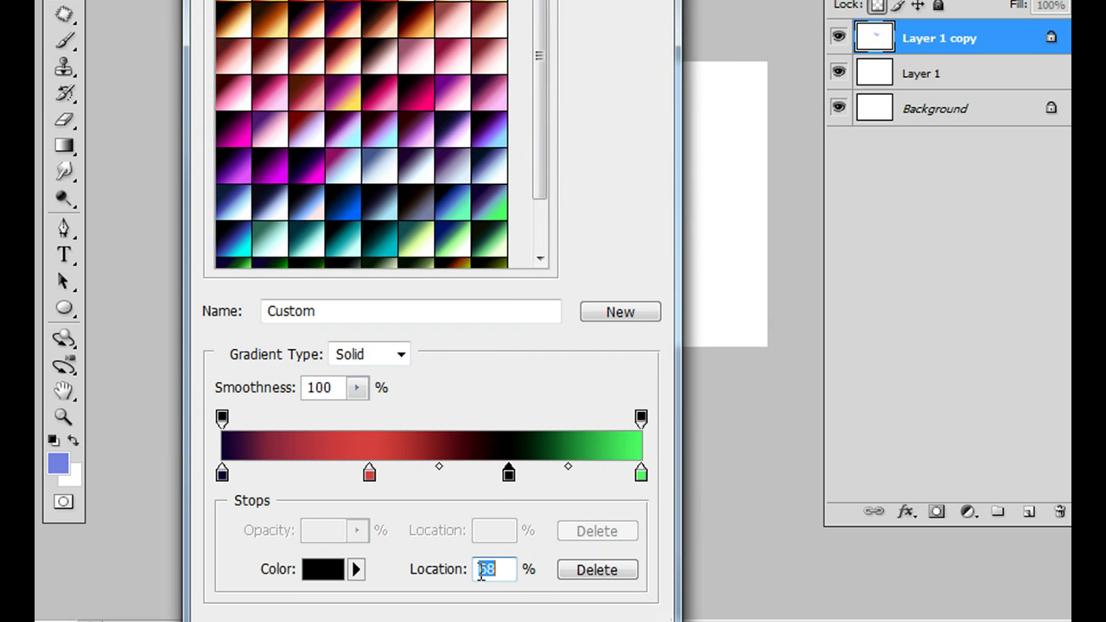
pyautogui.click(493, 569)
pyautogui.doubleClick(493, 570)
pyautogui.write('50')
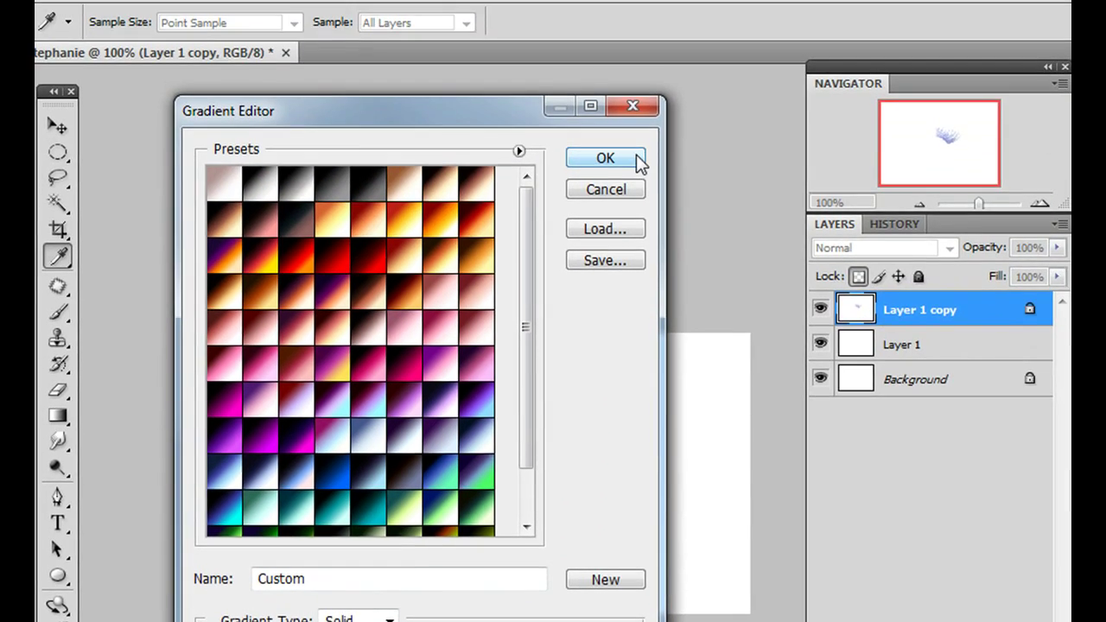
pyautogui.click(633, 154)
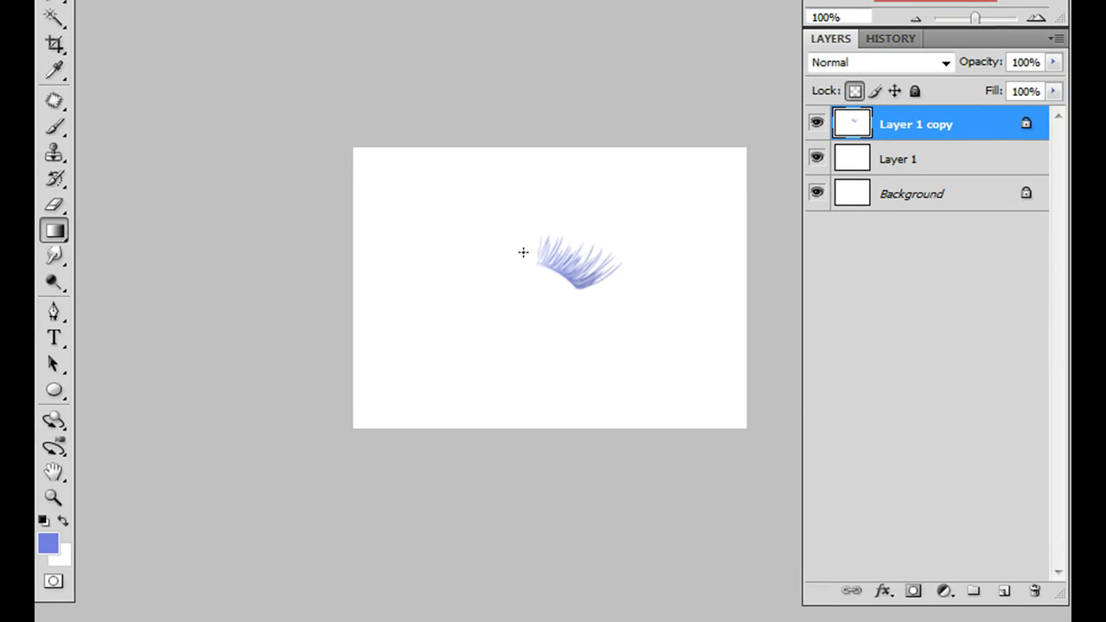
# Apply the red, black and green gradient across the eyelash on Layer 1 copy and across the full width of Layer 1
pyautogui.moveTo(551, 253); pyautogui.dragTo(614, 279)
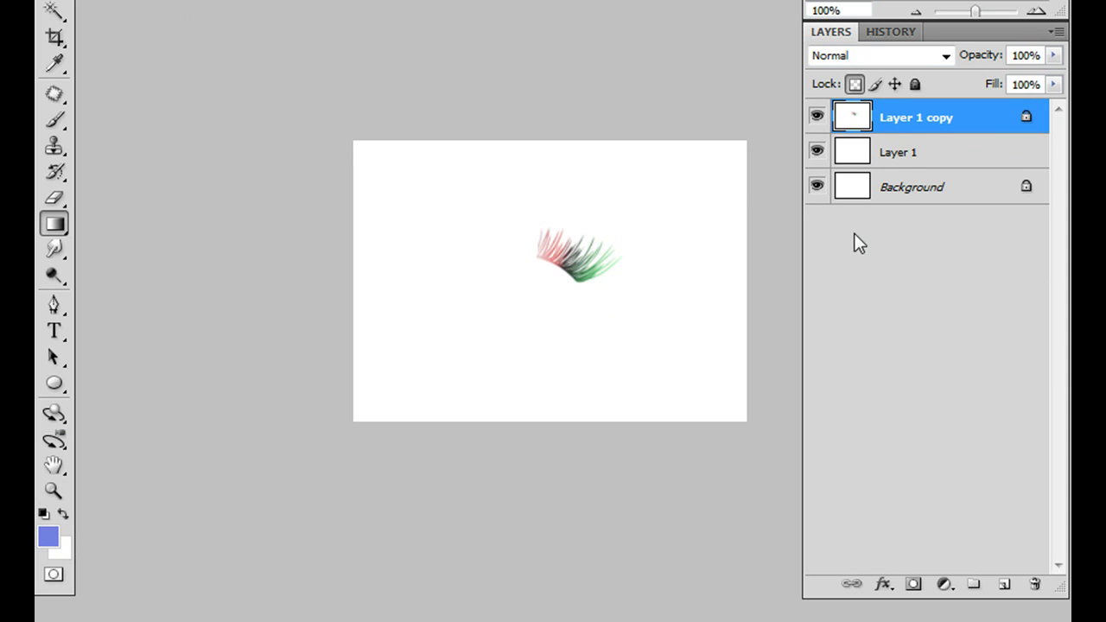
pyautogui.click(899, 164)
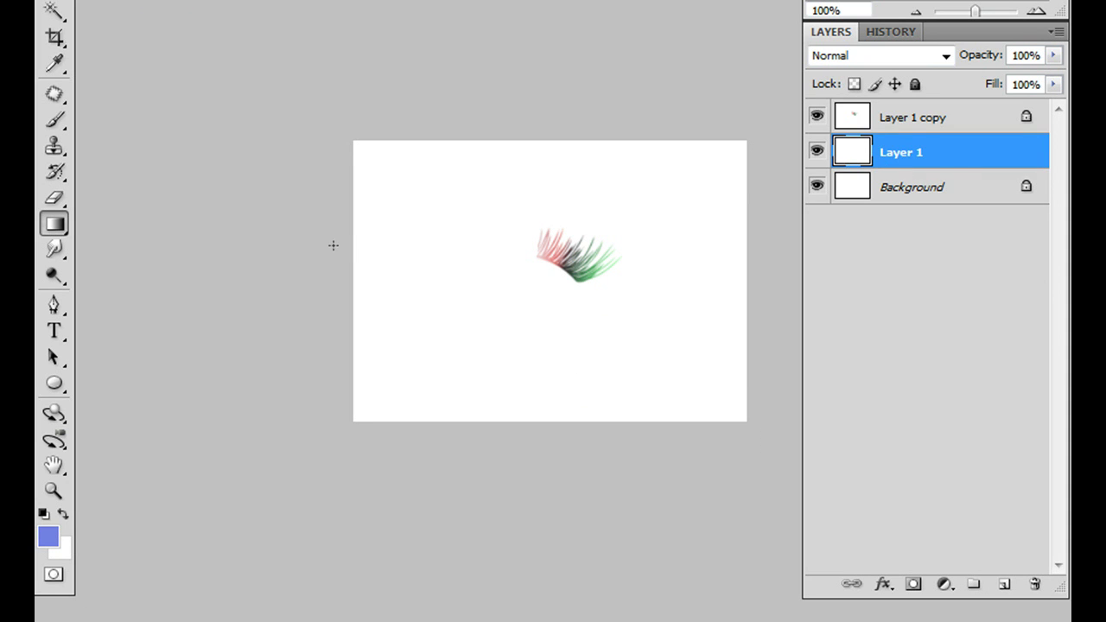
pyautogui.moveTo(354, 247); pyautogui.dragTo(759, 243)
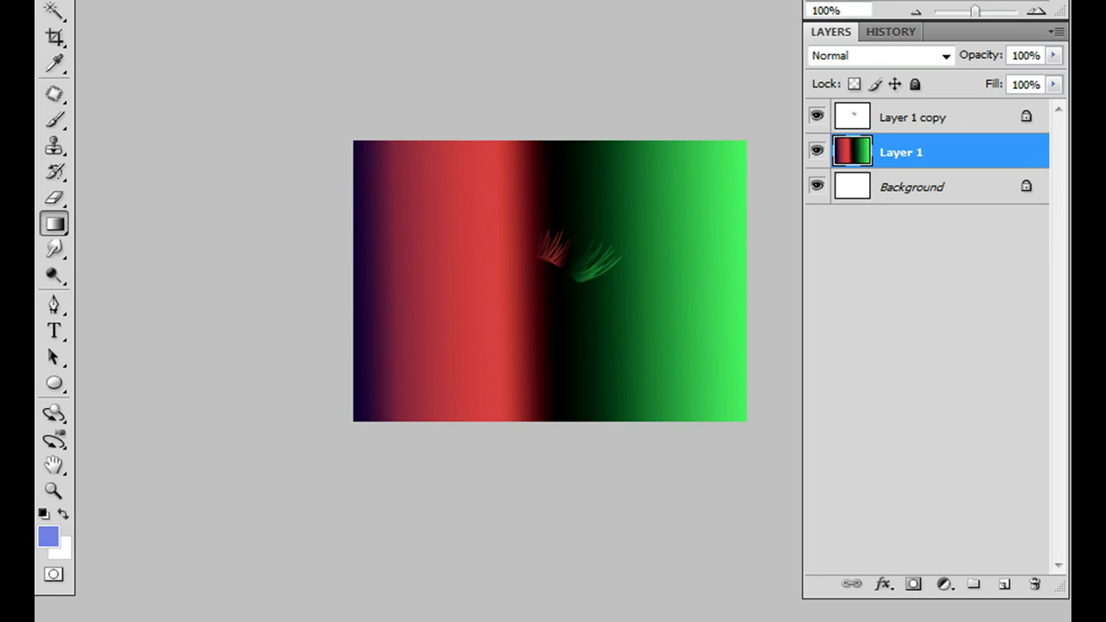
# Revert both gradient fills by going back to the Deselect history state, and return to the layer list
pyautogui.click(893, 31)
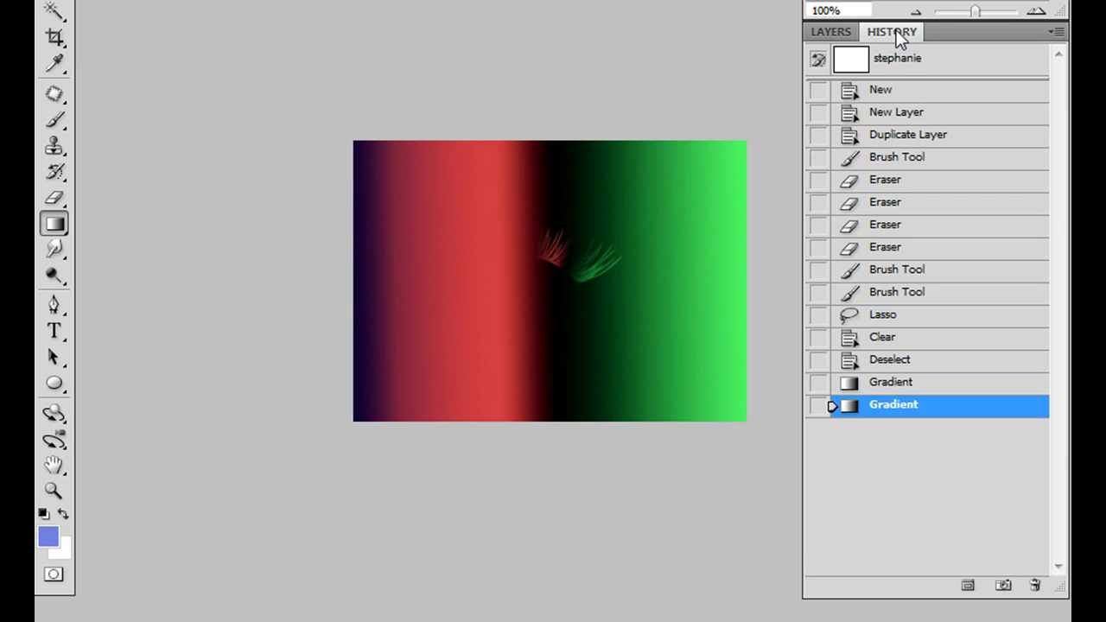
pyautogui.click(915, 384)
pyautogui.click(918, 366)
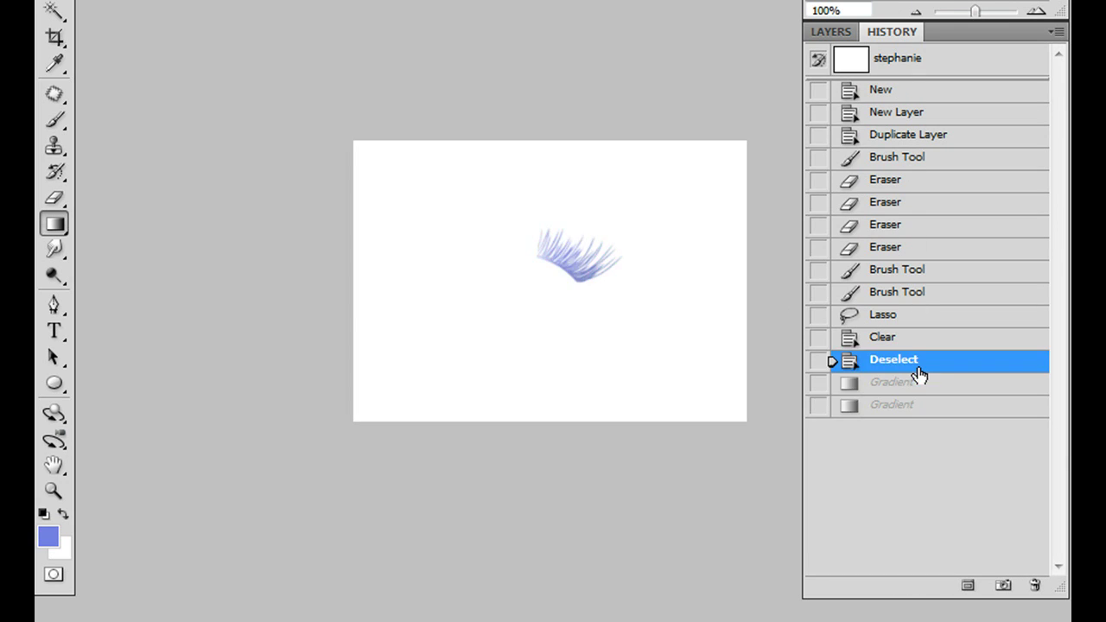
pyautogui.click(837, 36)
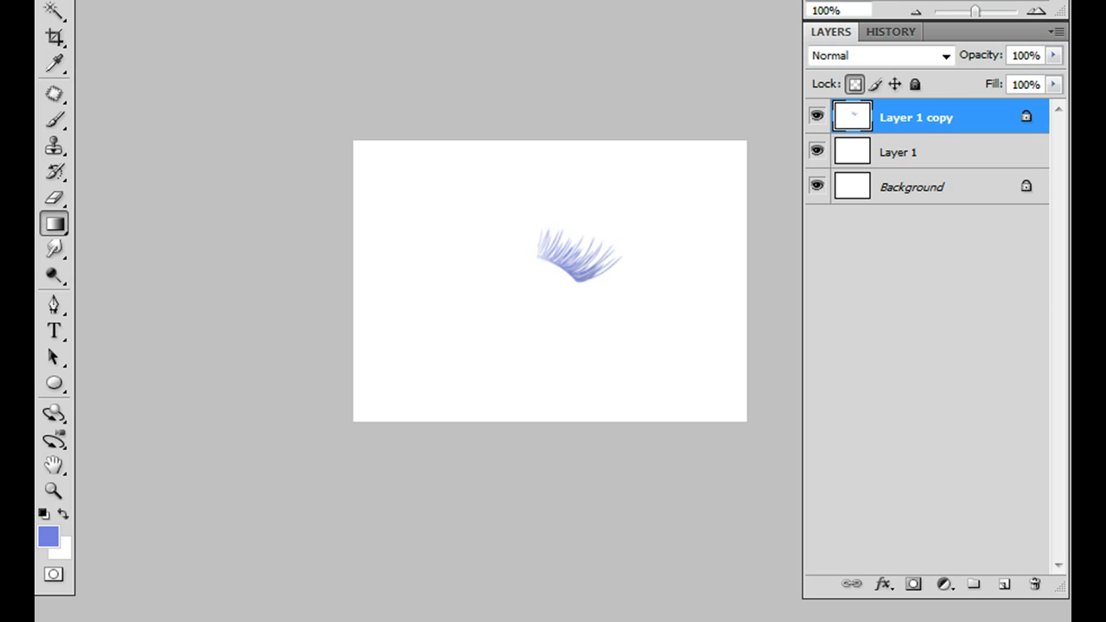
# Hide and show Layer 1 copy again, and try its opacity control, leaving it at 100%
pyautogui.click(817, 117)
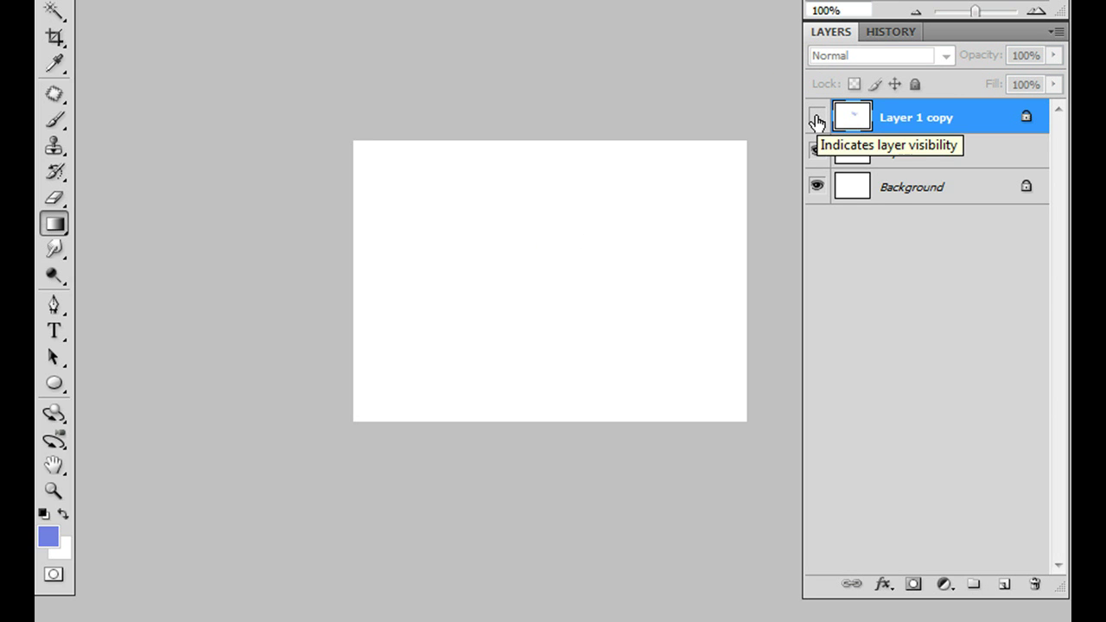
pyautogui.click(817, 118)
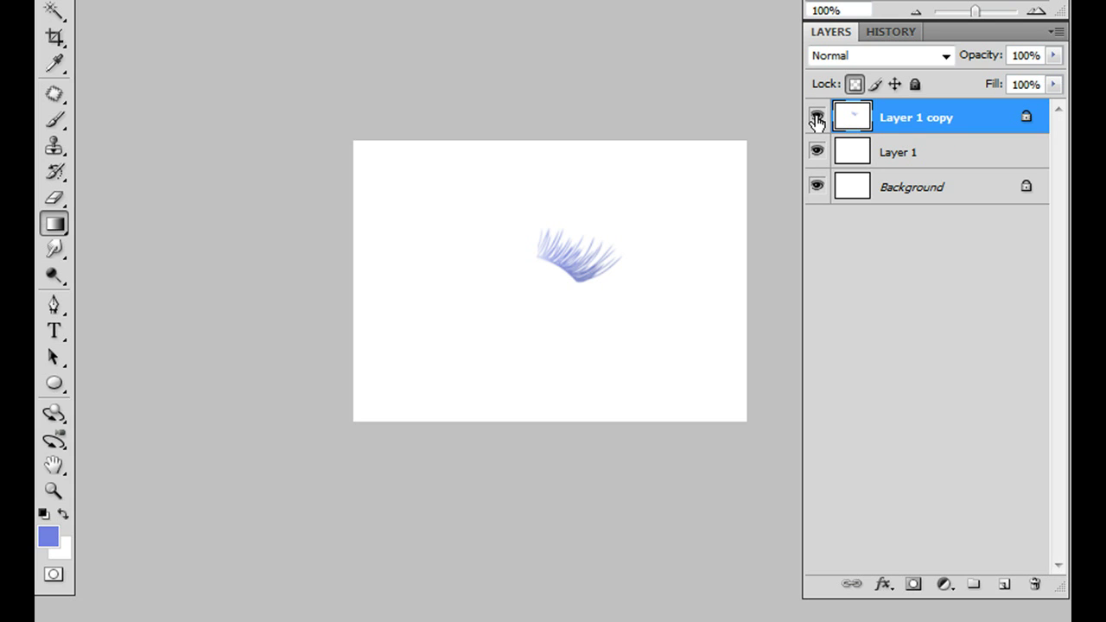
pyautogui.click(1054, 54)
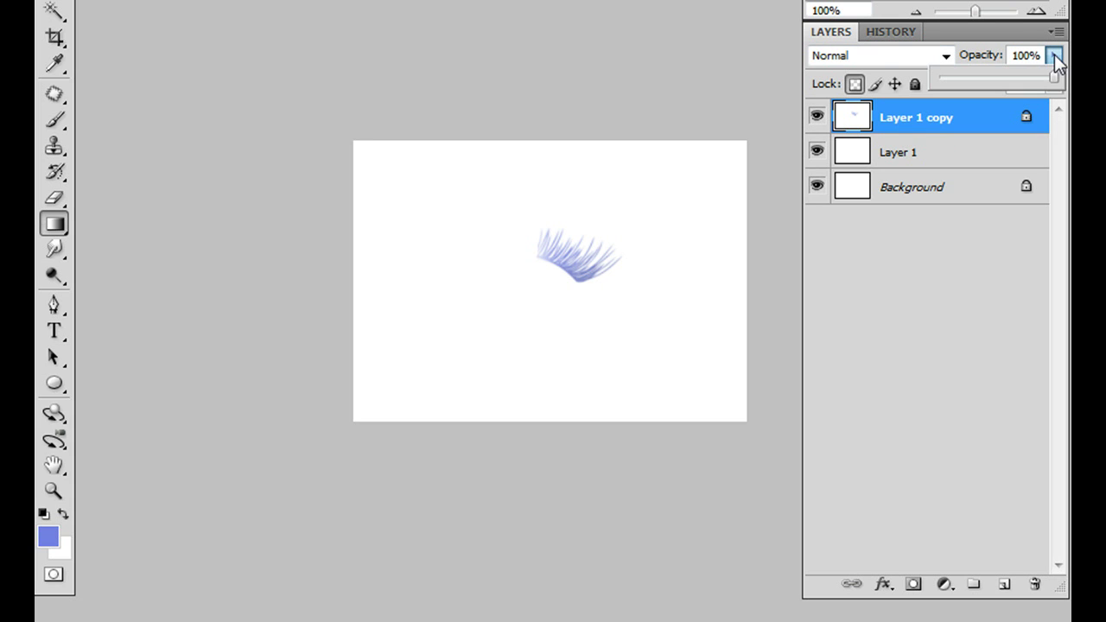
pyautogui.moveTo(1054, 76)
pyautogui.mouseDown()
pyautogui.moveTo(983, 78)
pyautogui.moveTo(1055, 76)
pyautogui.mouseUp()
# Try the Exclusion blend mode on Layer 1 copy and set it back to Normal
pyautogui.click(951, 55)
pyautogui.click(951, 56)
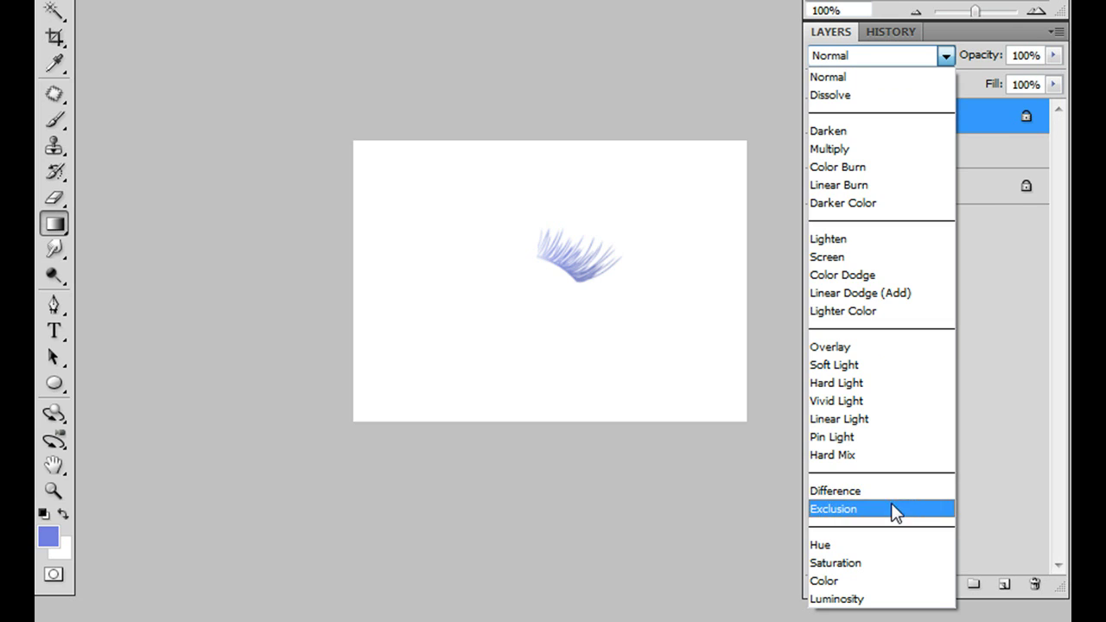
pyautogui.click(891, 508)
pyautogui.click(946, 57)
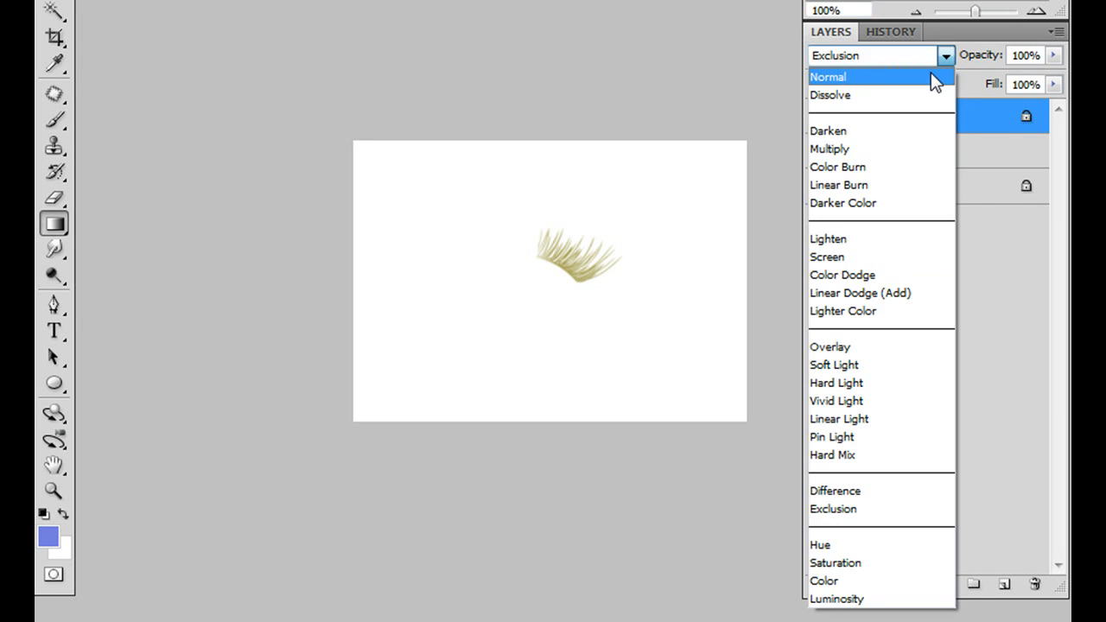
pyautogui.click(931, 75)
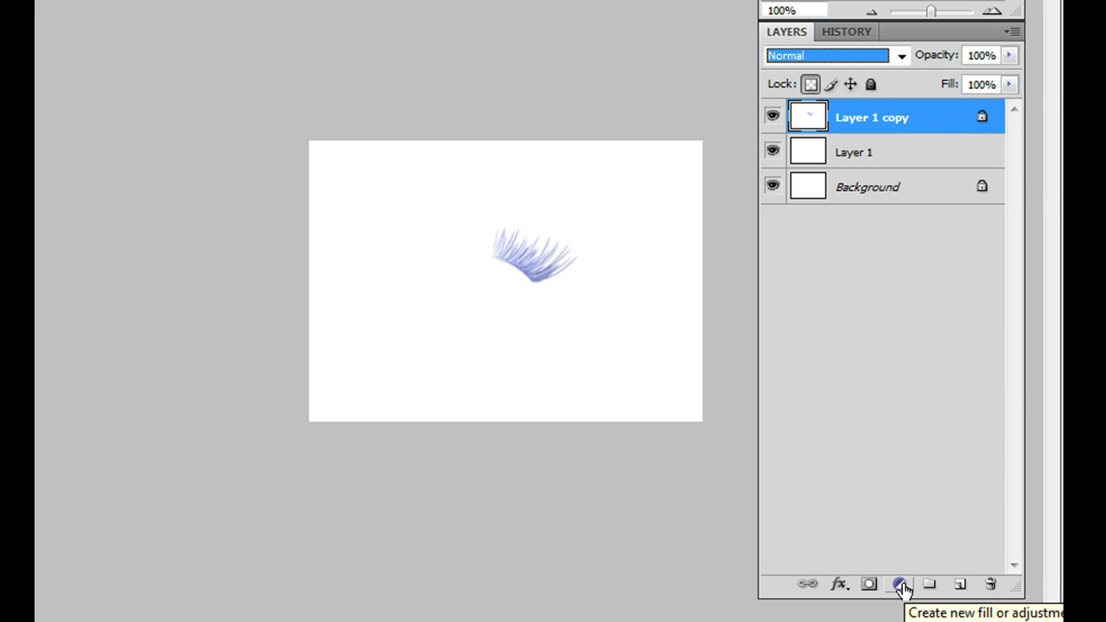
# Add a Curves adjustment layer above Layer 1 copy and brighten the eyelash with two raised curve points, one at input 84, output 107
pyautogui.click(900, 586)
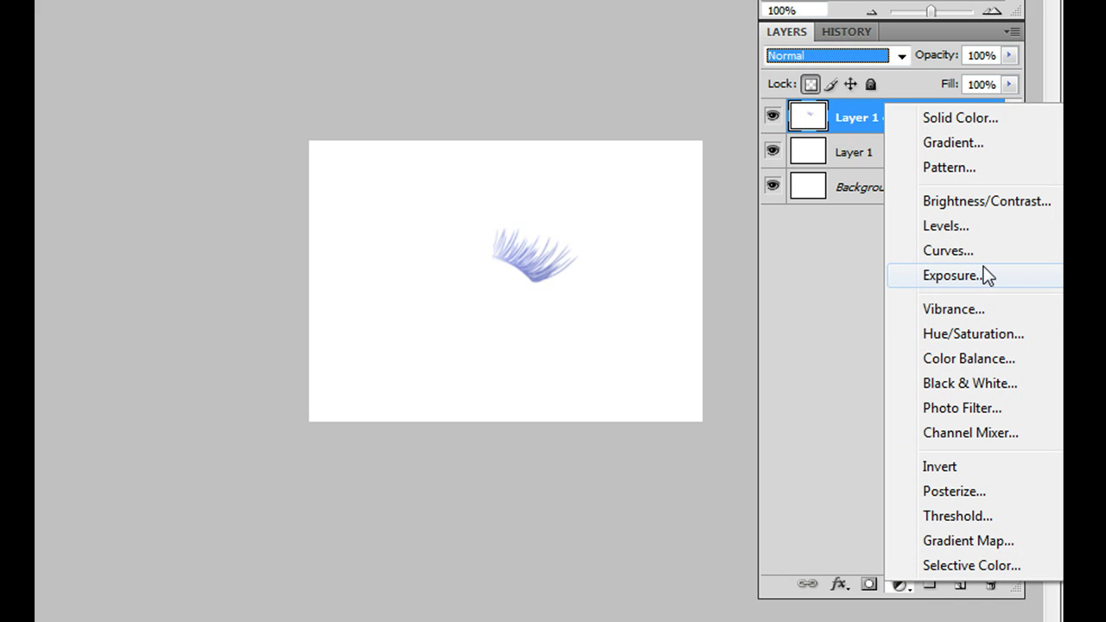
pyautogui.click(1016, 251)
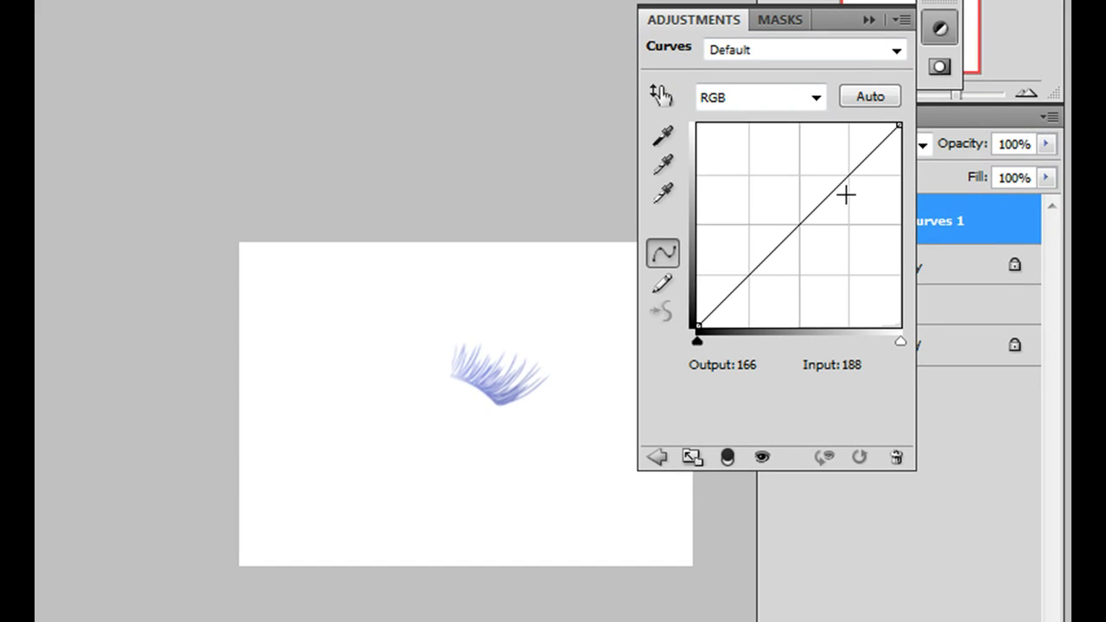
pyautogui.moveTo(845, 196)
pyautogui.mouseDown()
pyautogui.moveTo(820, 166)
pyautogui.moveTo(792, 168)
pyautogui.moveTo(774, 255)
pyautogui.moveTo(765, 242)
pyautogui.mouseUp()
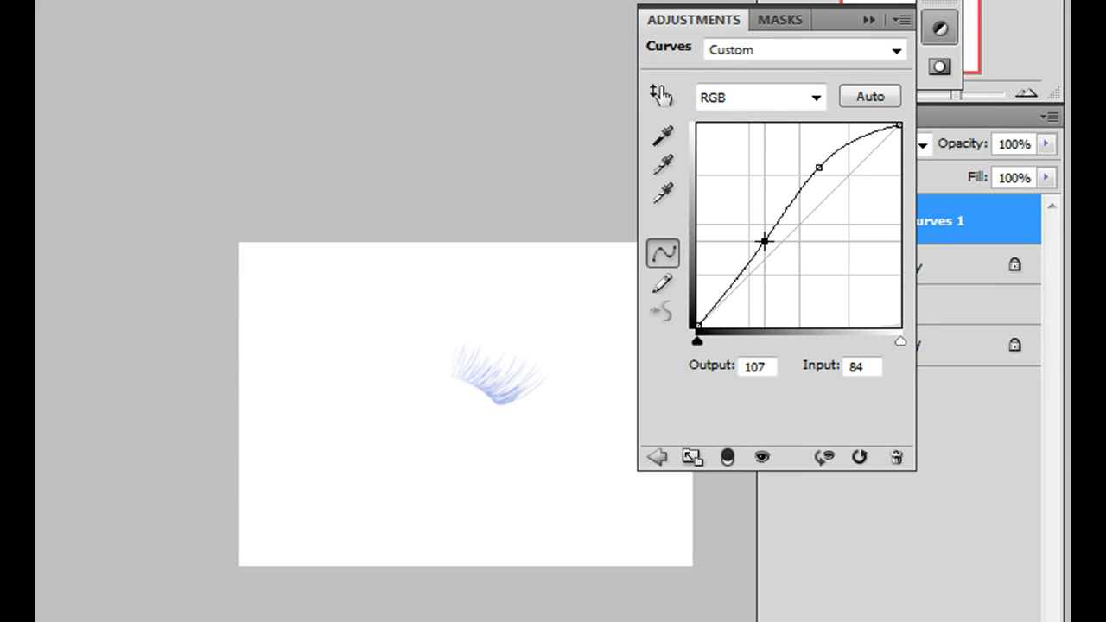
pyautogui.doubleClick(724, 35)
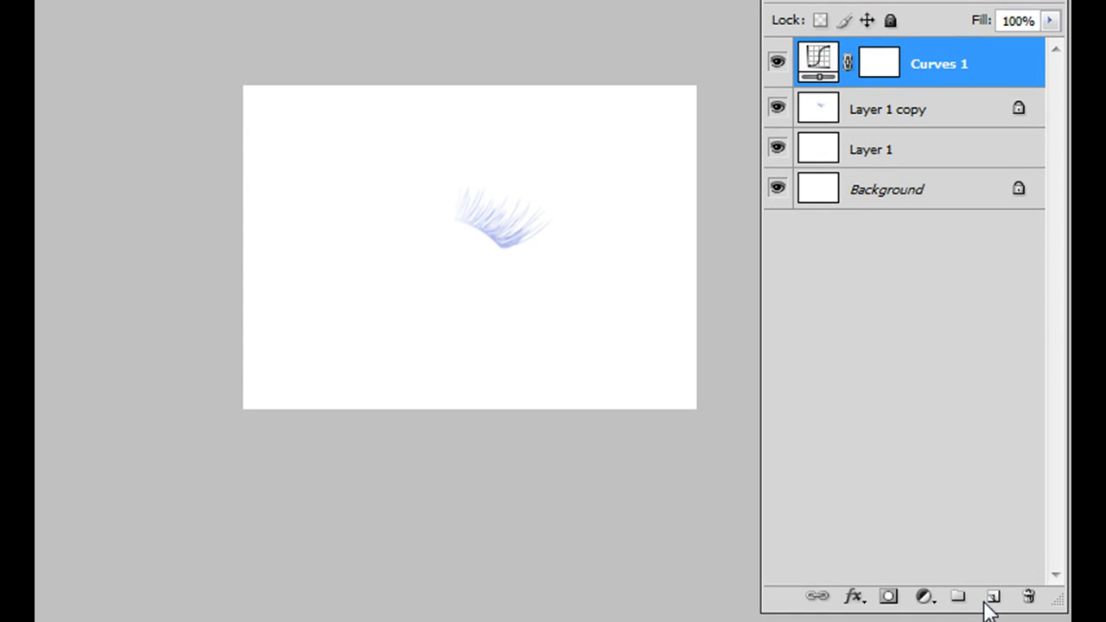
# Add a Hue/Saturation adjustment layer with Hue +85, Saturation +70 and Lightness -14
pyautogui.click(925, 597)
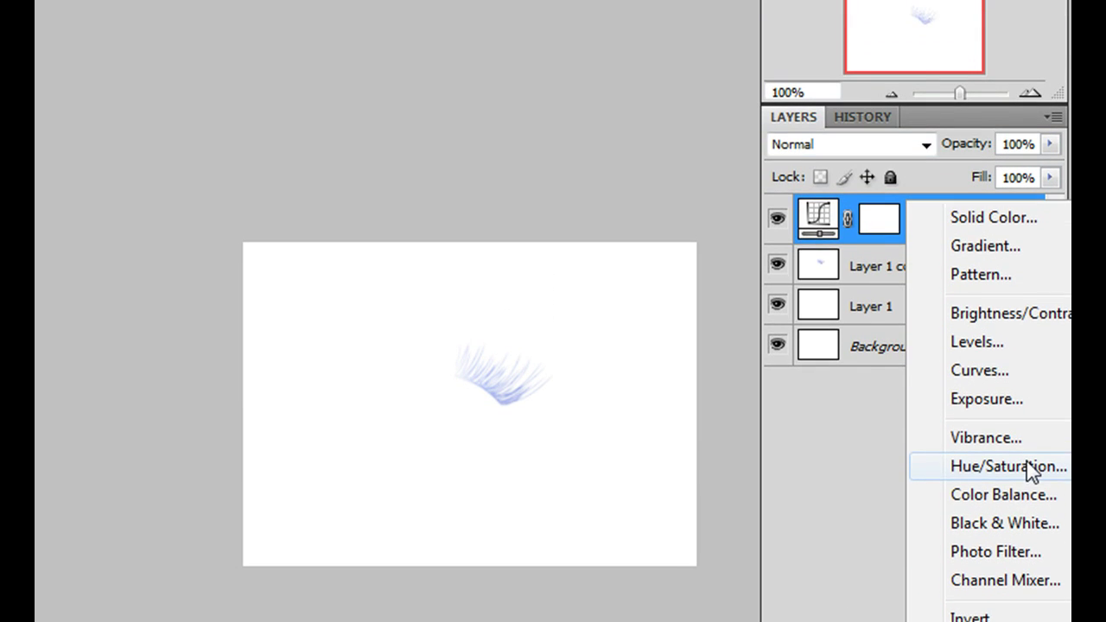
pyautogui.click(1028, 465)
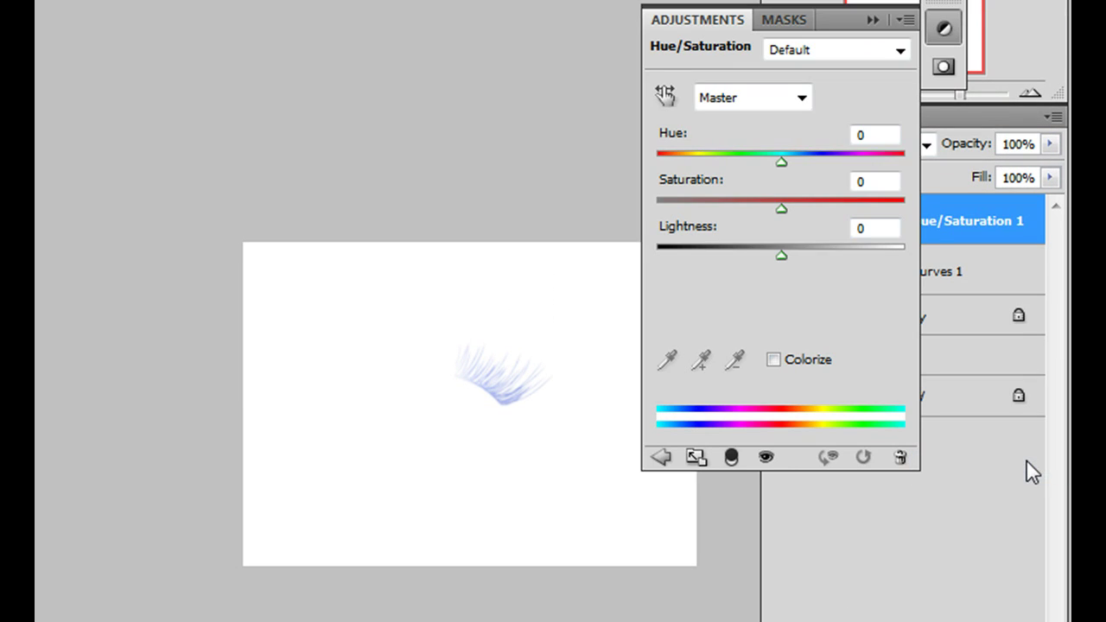
pyautogui.moveTo(785, 161); pyautogui.dragTo(856, 164)
pyautogui.moveTo(776, 208); pyautogui.dragTo(841, 208)
pyautogui.moveTo(782, 255)
pyautogui.mouseDown()
pyautogui.moveTo(743, 262)
pyautogui.moveTo(778, 257)
pyautogui.moveTo(765, 256)
pyautogui.mouseUp()
pyautogui.moveTo(841, 209); pyautogui.dragTo(868, 216)
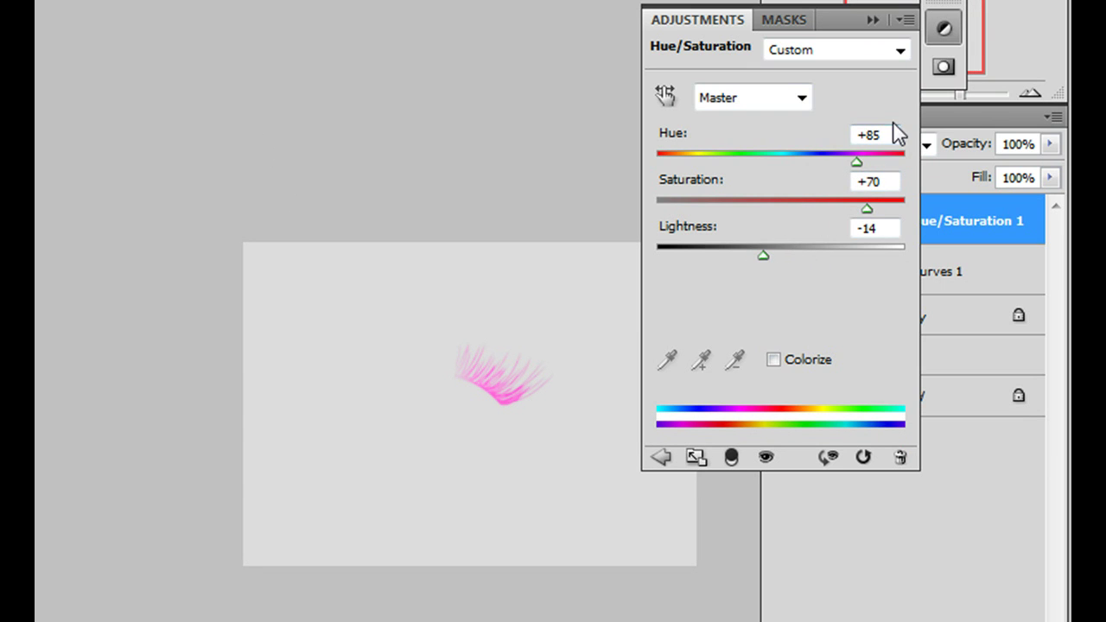
pyautogui.click(729, 32)
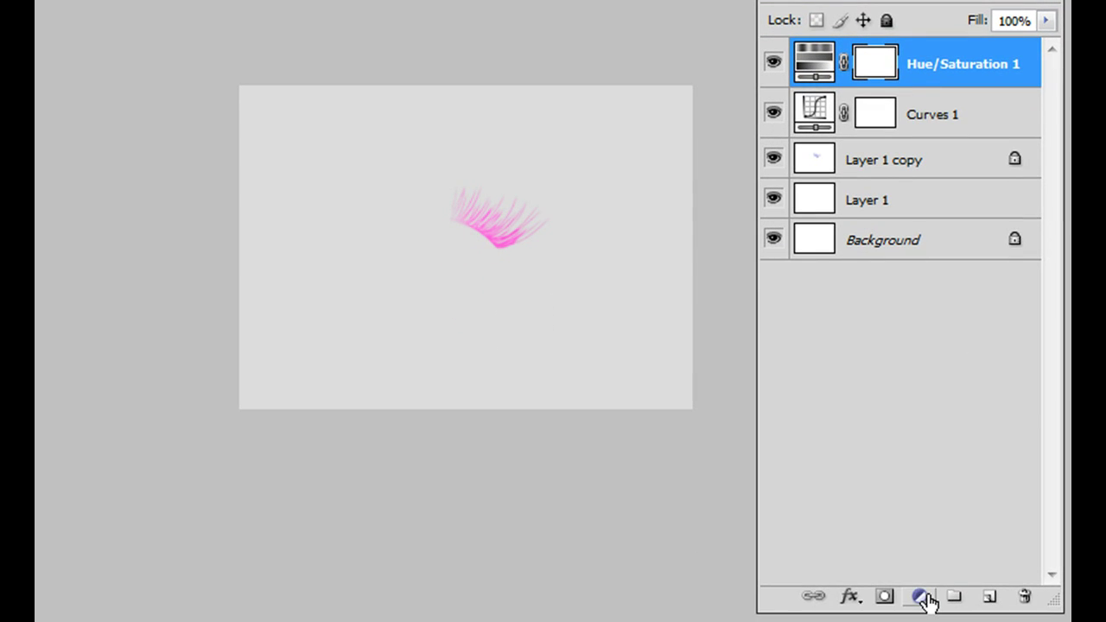
# Try a Gradient Map adjustment layer with the black, purple and light blue preset plus an extra blue stop, and delete the layer
pyautogui.click(921, 597)
pyautogui.click(1046, 545)
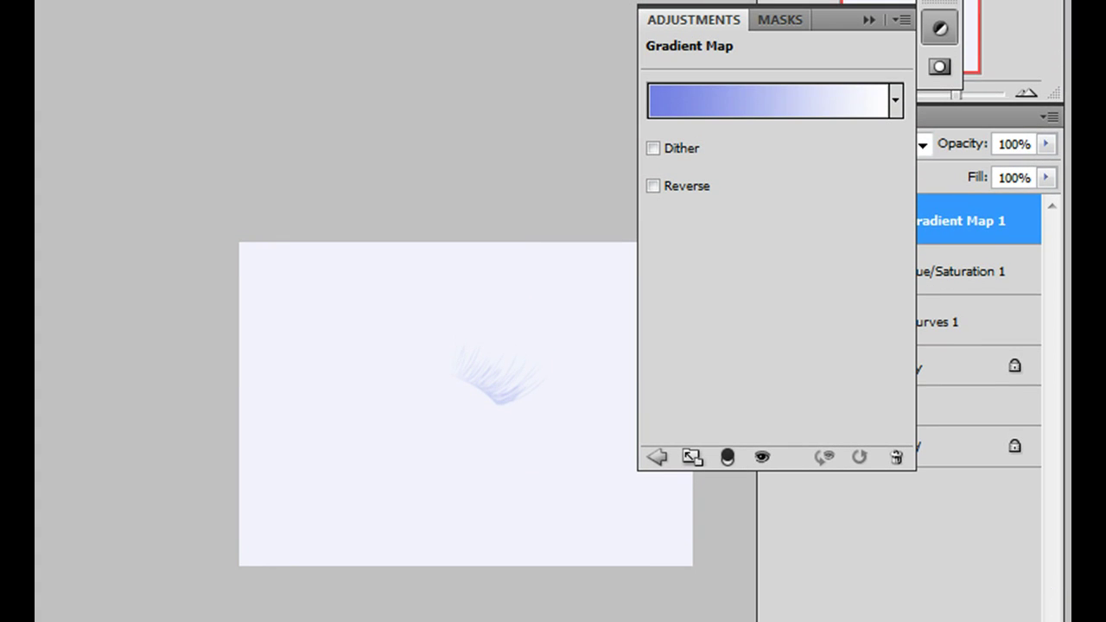
pyautogui.click(814, 112)
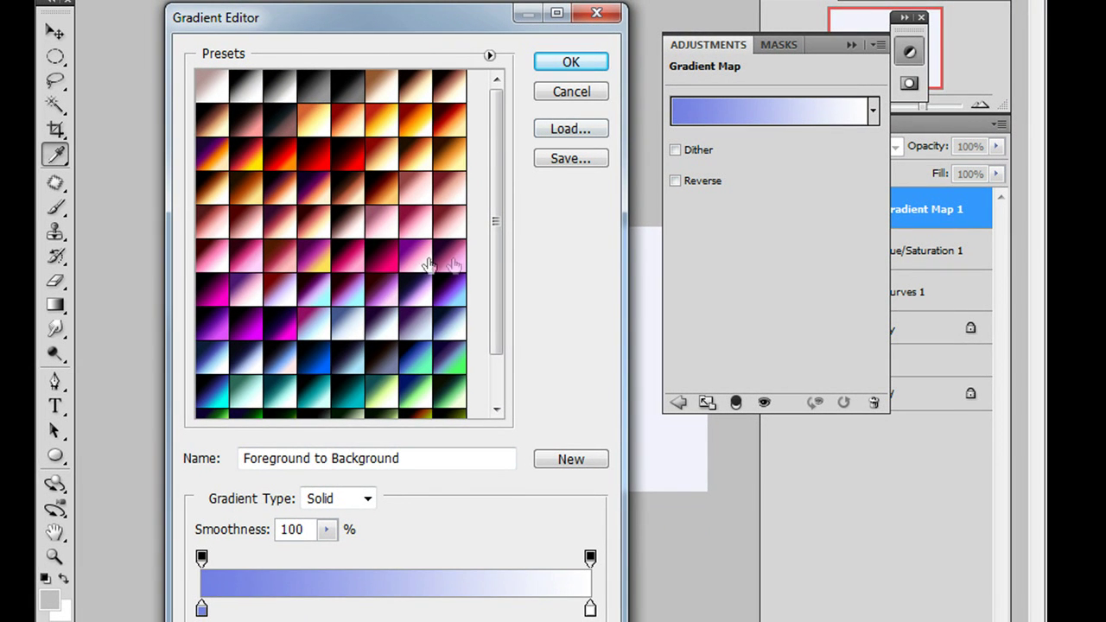
pyautogui.click(443, 300)
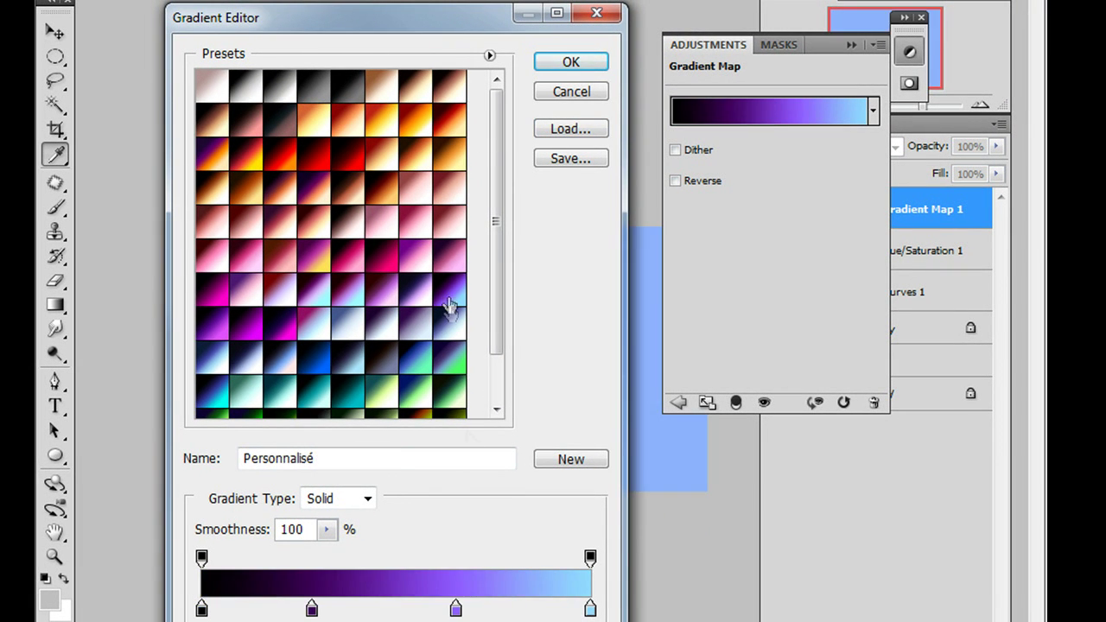
pyautogui.moveTo(433, 608); pyautogui.dragTo(383, 607)
pyautogui.click(571, 62)
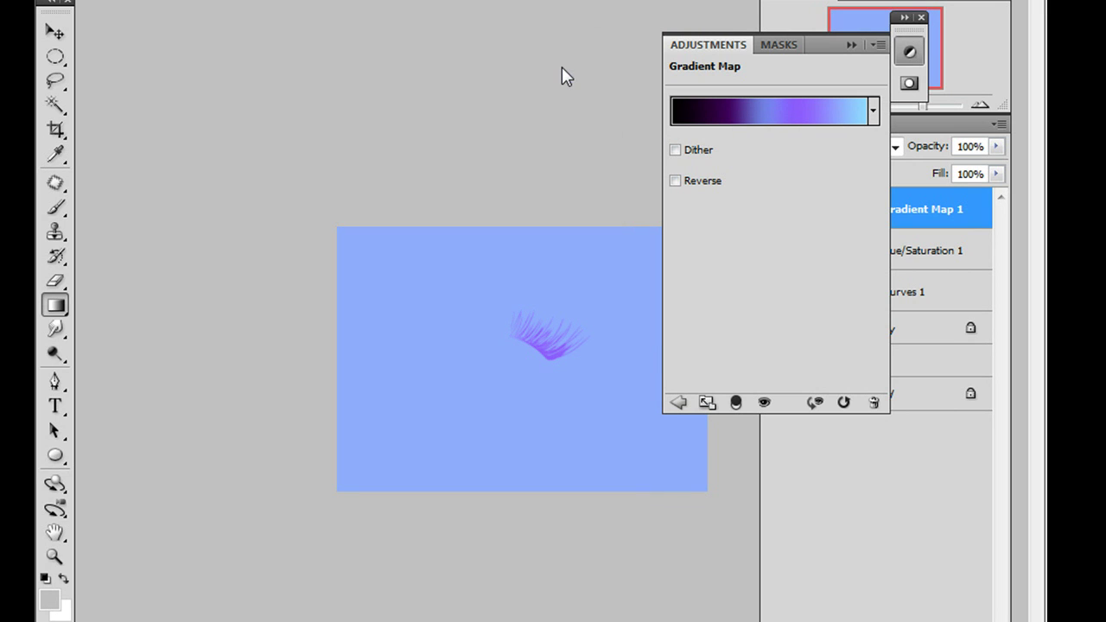
pyautogui.doubleClick(686, 48)
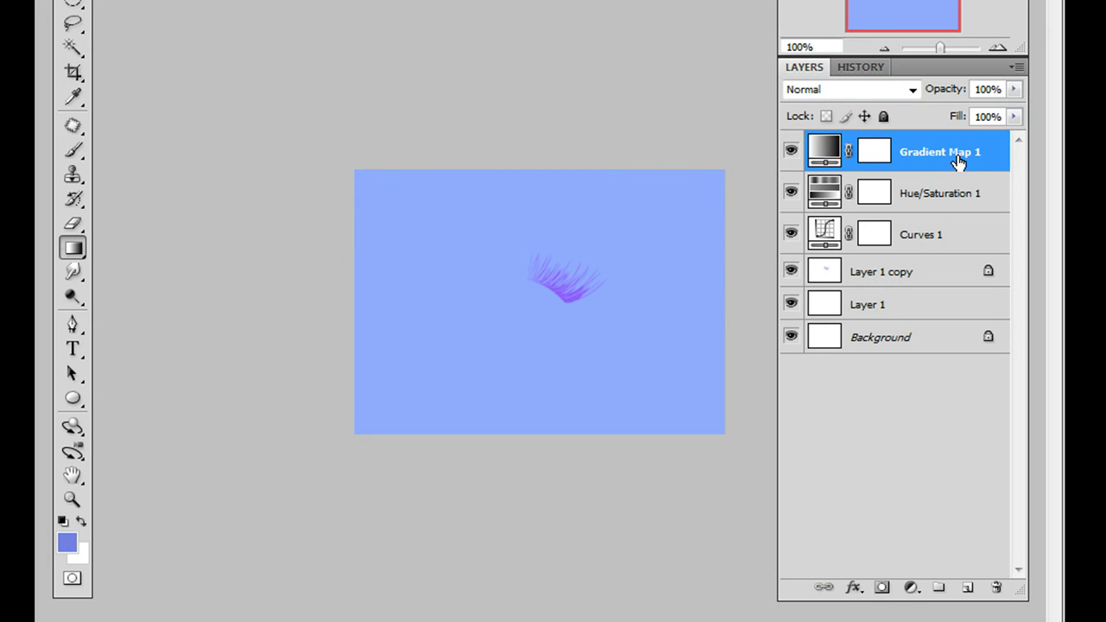
pyautogui.moveTo(959, 162); pyautogui.dragTo(998, 588)
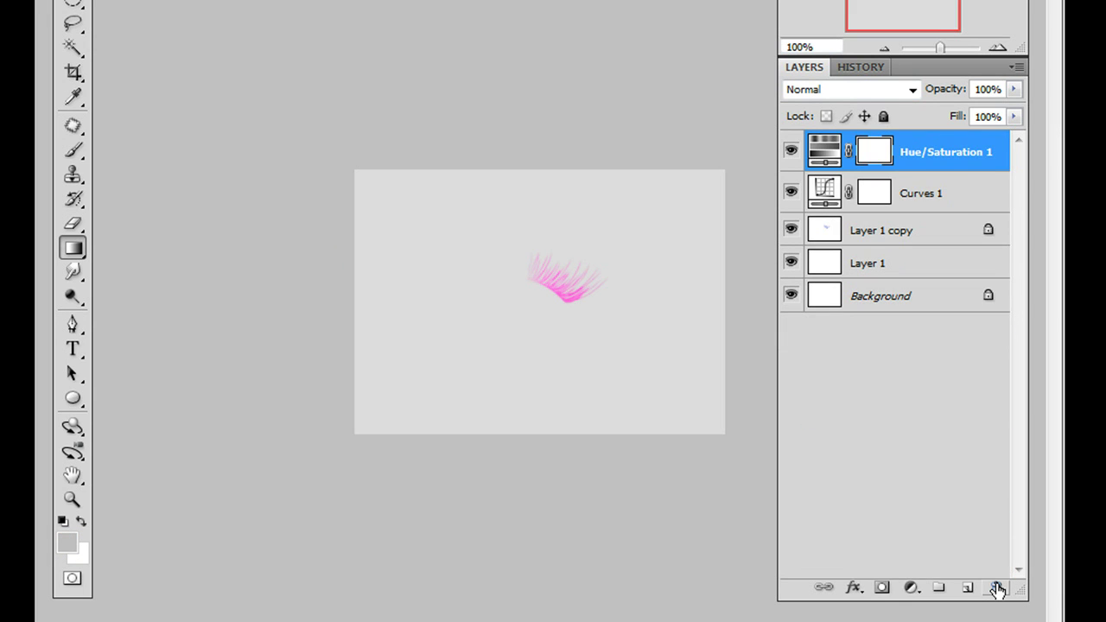
# Change the Hue/Saturation 1 adjustment layer to Saturation -53 and Lightness +11
pyautogui.doubleClick(828, 157)
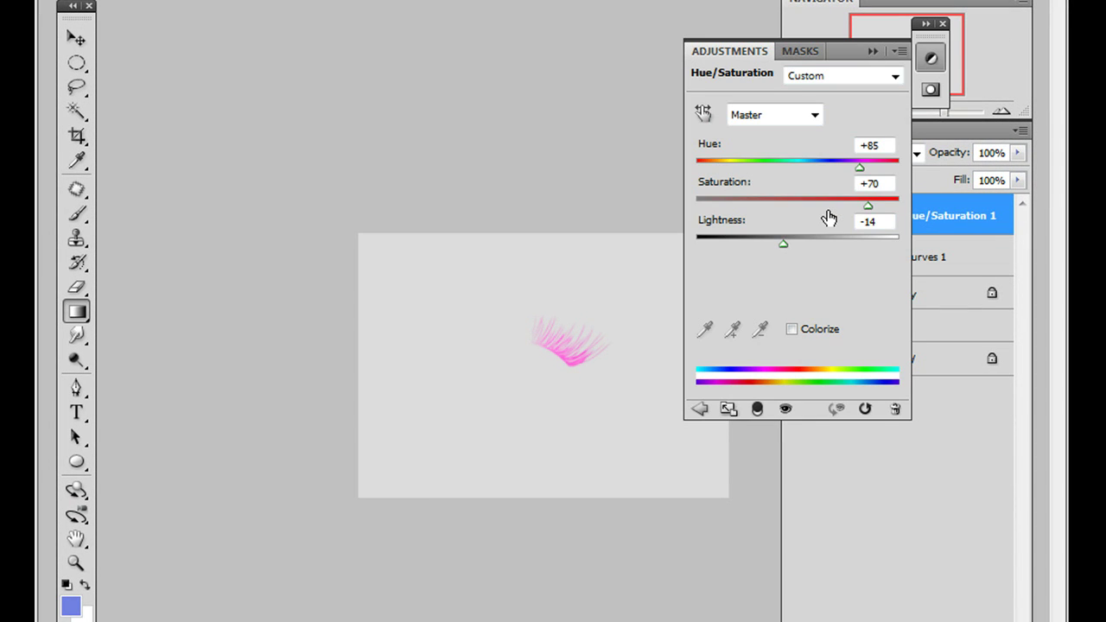
pyautogui.moveTo(868, 206); pyautogui.dragTo(745, 208)
pyautogui.moveTo(783, 244); pyautogui.dragTo(808, 246)
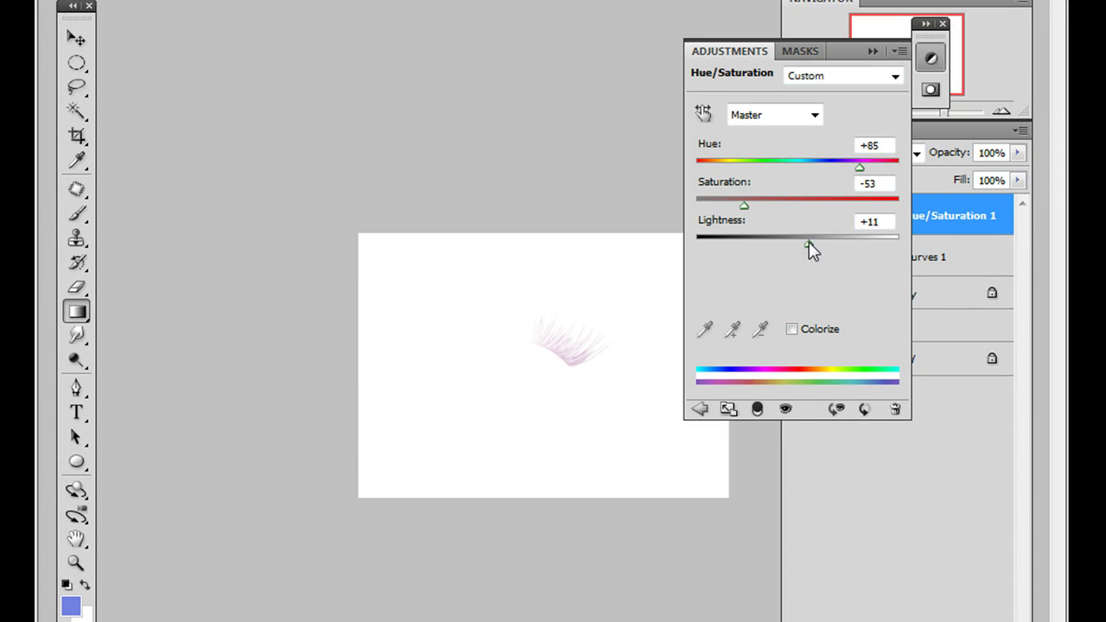
pyautogui.click(745, 51)
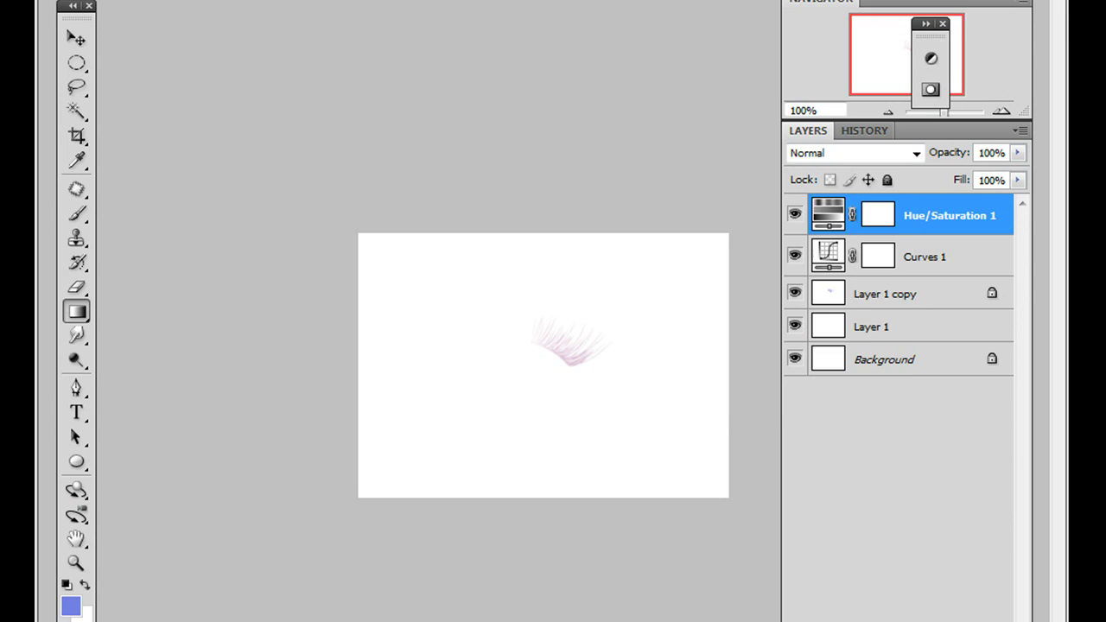
# Merge Layer 1 copy, Layer 1 and Background into a single layer below the adjustment layers
pyautogui.click(921, 297)
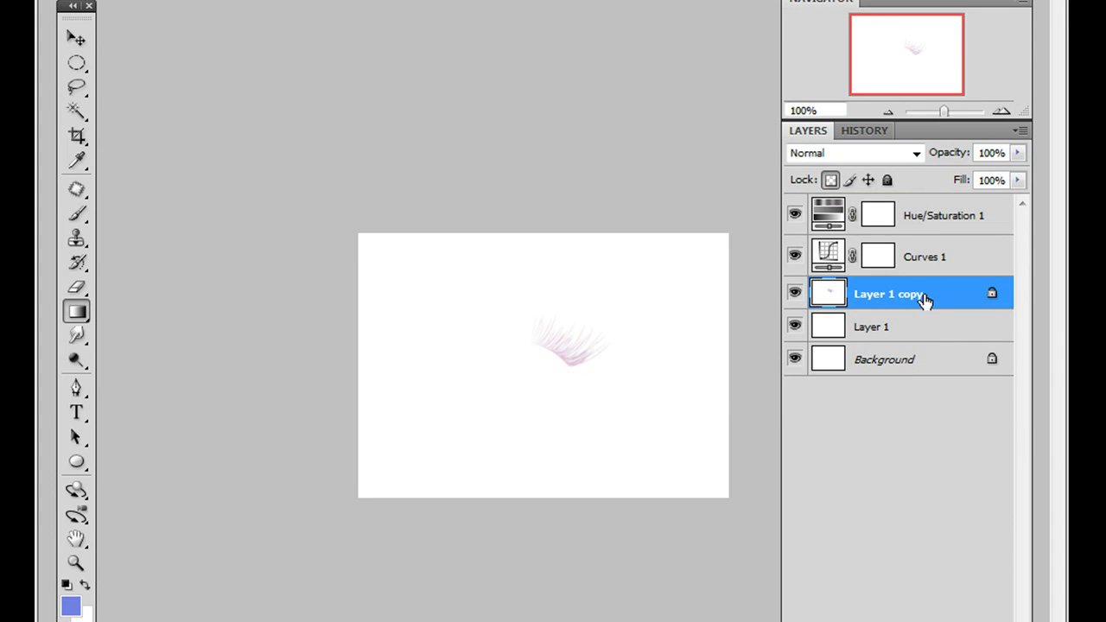
pyautogui.keyDown('shift'); pyautogui.click(944, 366); pyautogui.keyUp('shift')
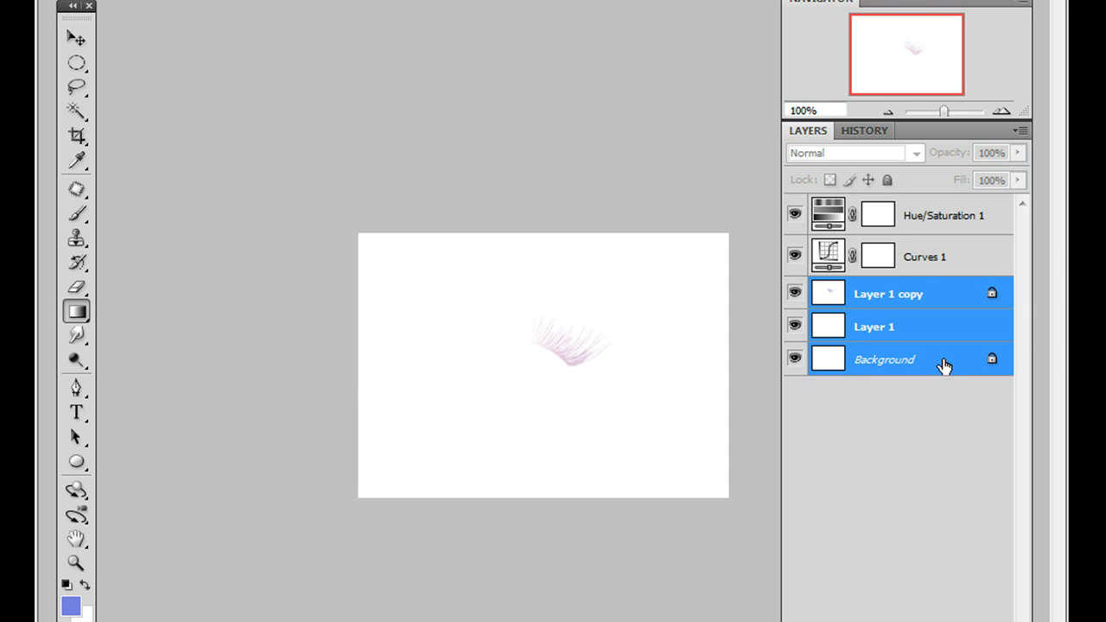
pyautogui.hotkey('ctrl', 'e')
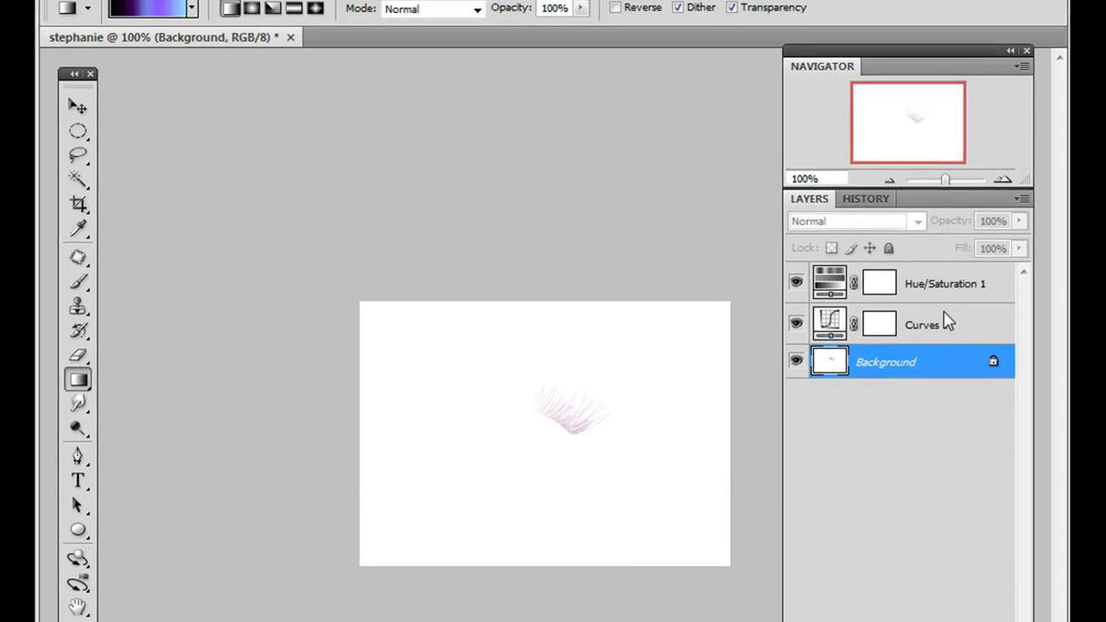
# Apply a Gaussian Blur with a radius of 2.4 pixels to the Background layer
pyautogui.click(289, 19)
pyautogui.moveTo(239, 176)
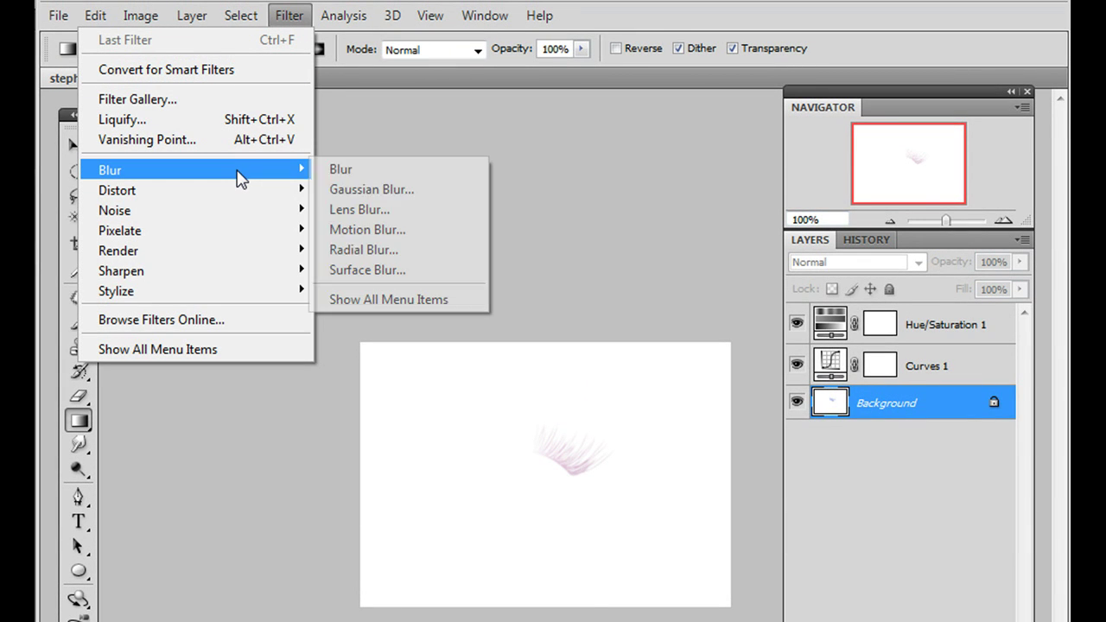
pyautogui.click(378, 191)
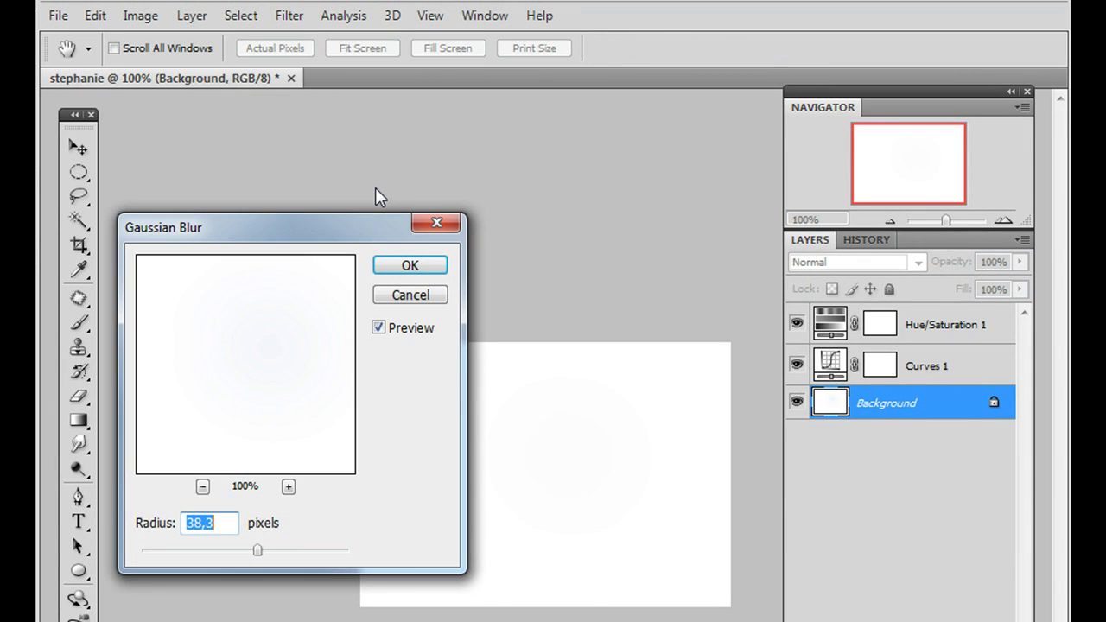
pyautogui.moveTo(173, 562)
pyautogui.mouseDown()
pyautogui.moveTo(153, 560)
pyautogui.moveTo(171, 563)
pyautogui.mouseUp()
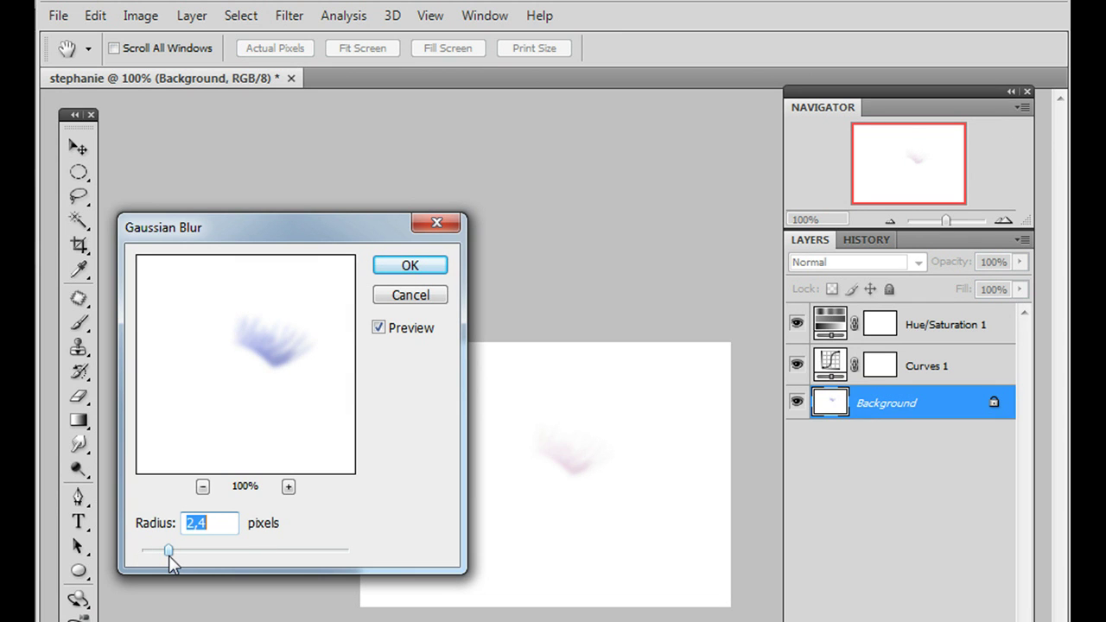
pyautogui.click(409, 268)
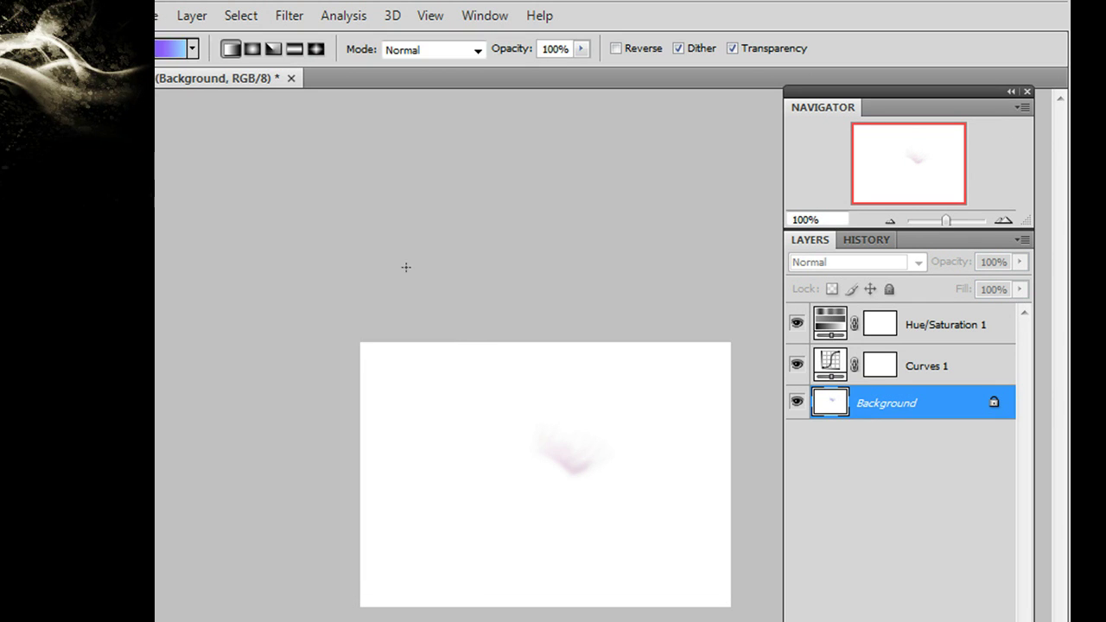